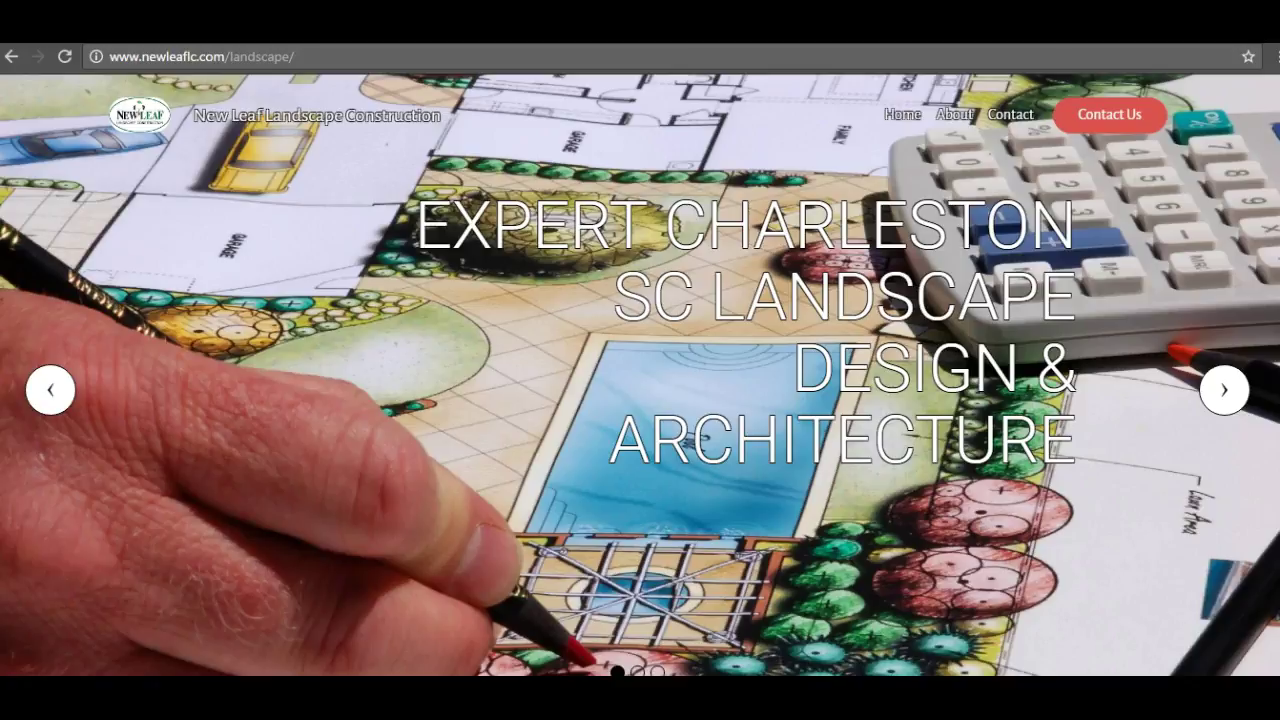
Scroll down the New Leaf Landscape Construction landscape page to read its Charleston SC Landscaping intro.
scroll(1253, 278, down, 5)
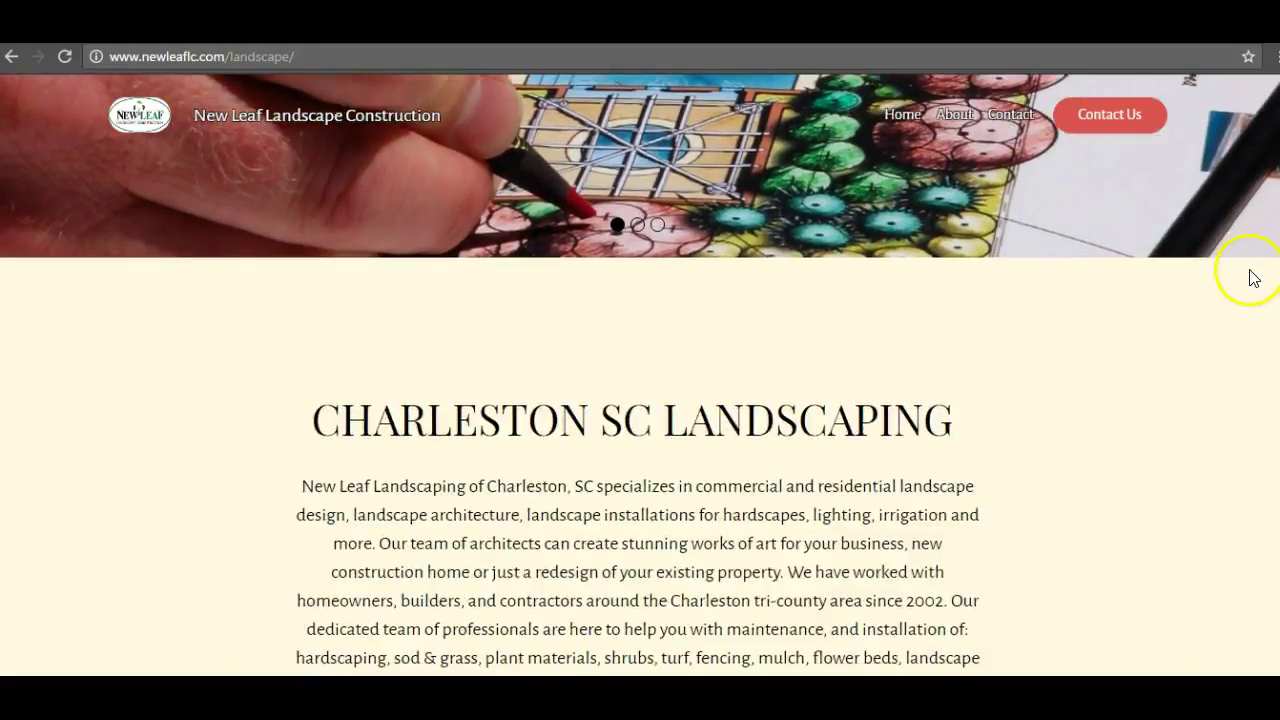
Select all text on the New Leaf landscaping page to check its copy, then scroll through the content.
scroll(1253, 278, down, 3)
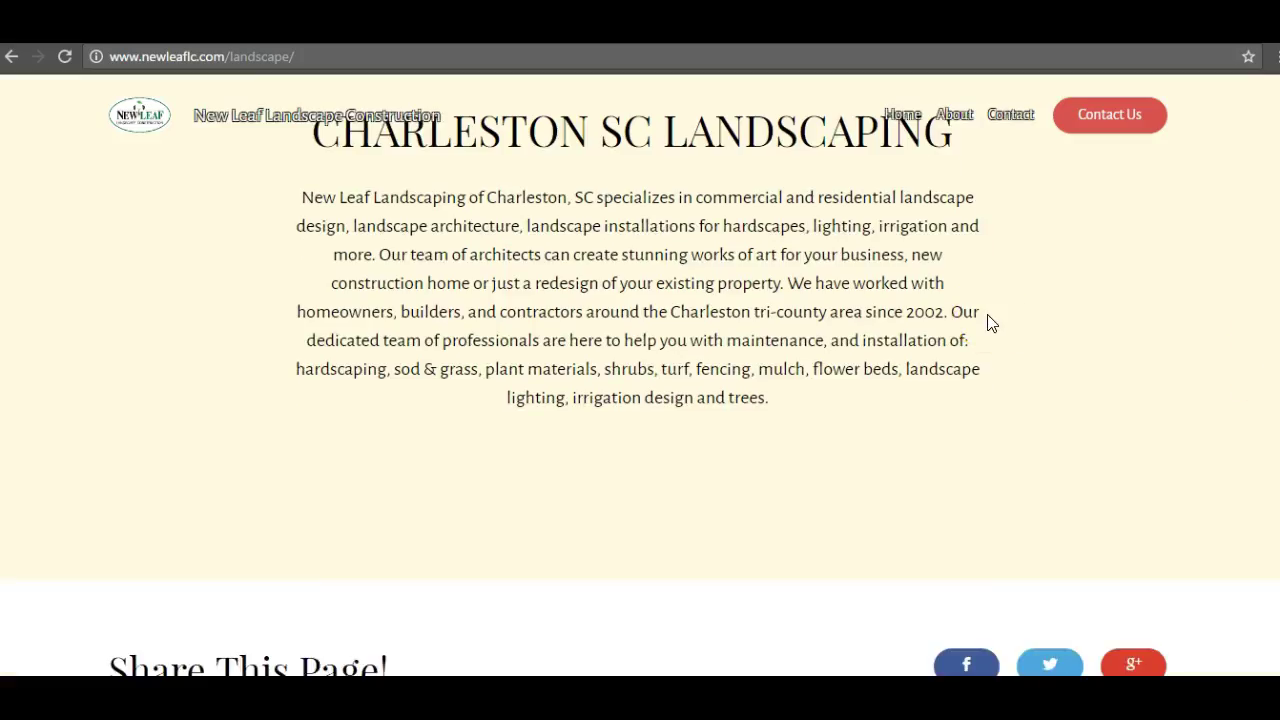
key(ctrl+a)
click(1003, 320)
scroll(640, 385, down, 5)
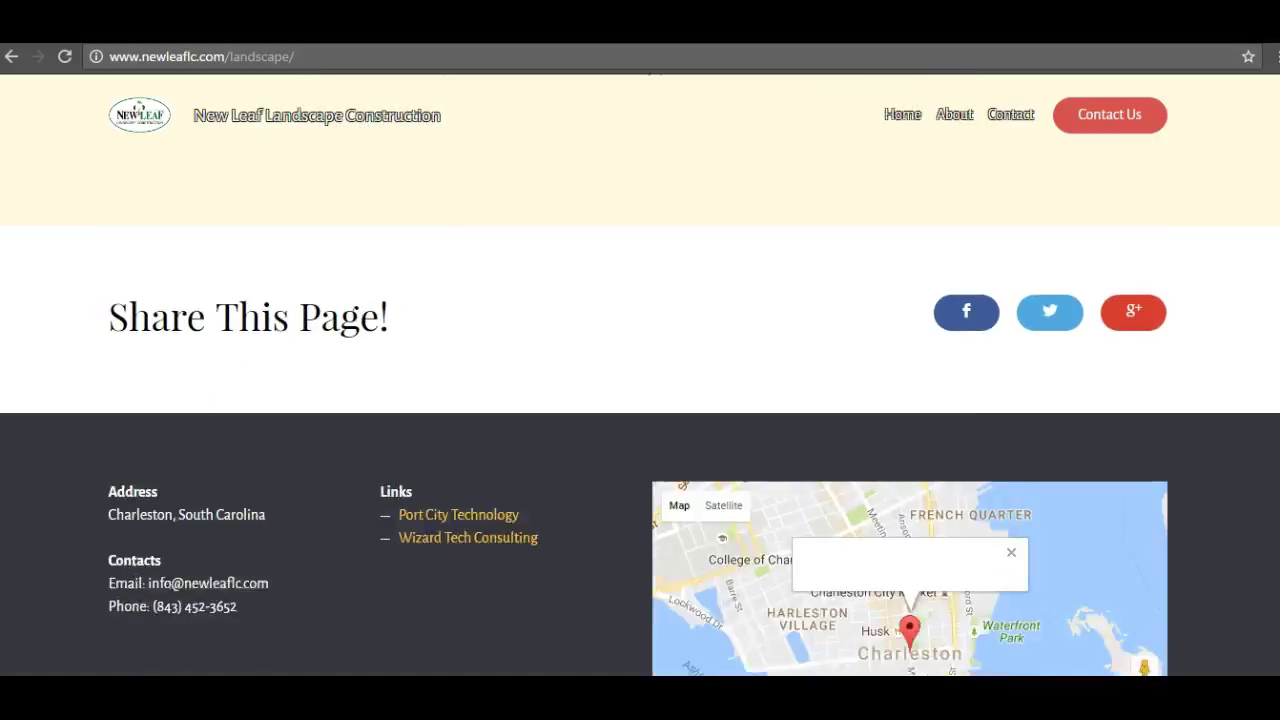
scroll(640, 385, up, 6)
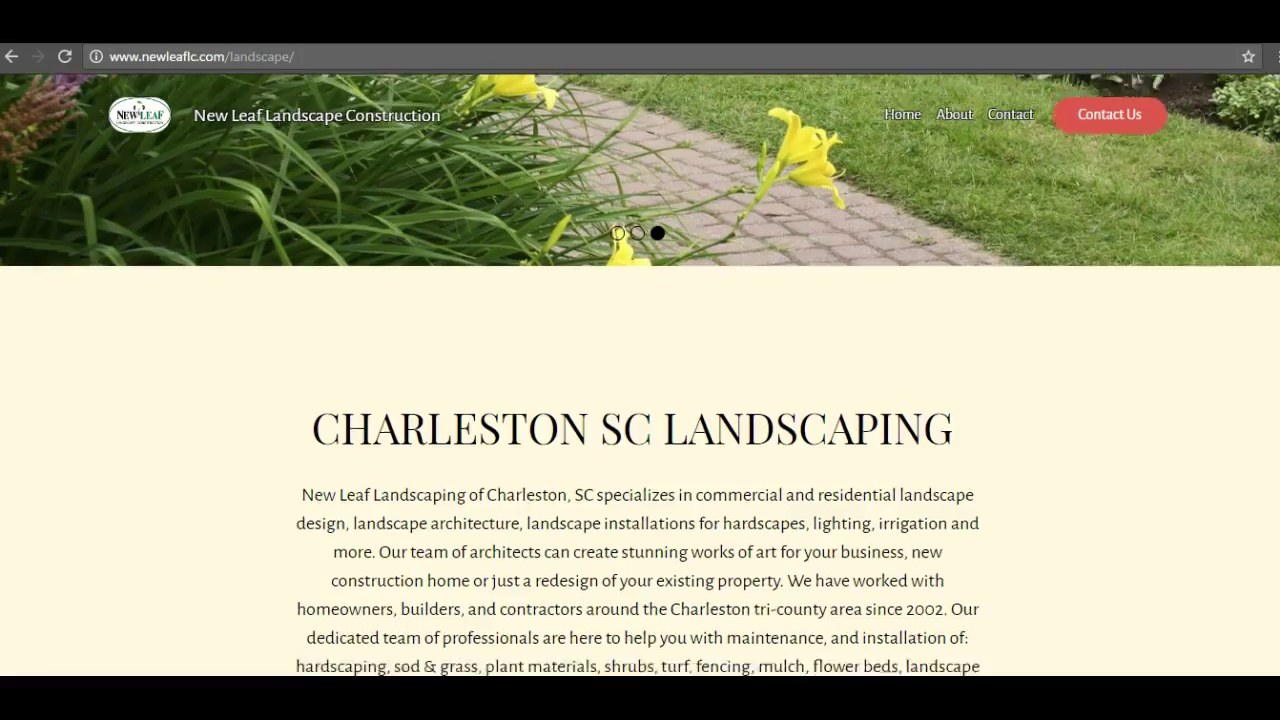
scroll(640, 385, up, 1)
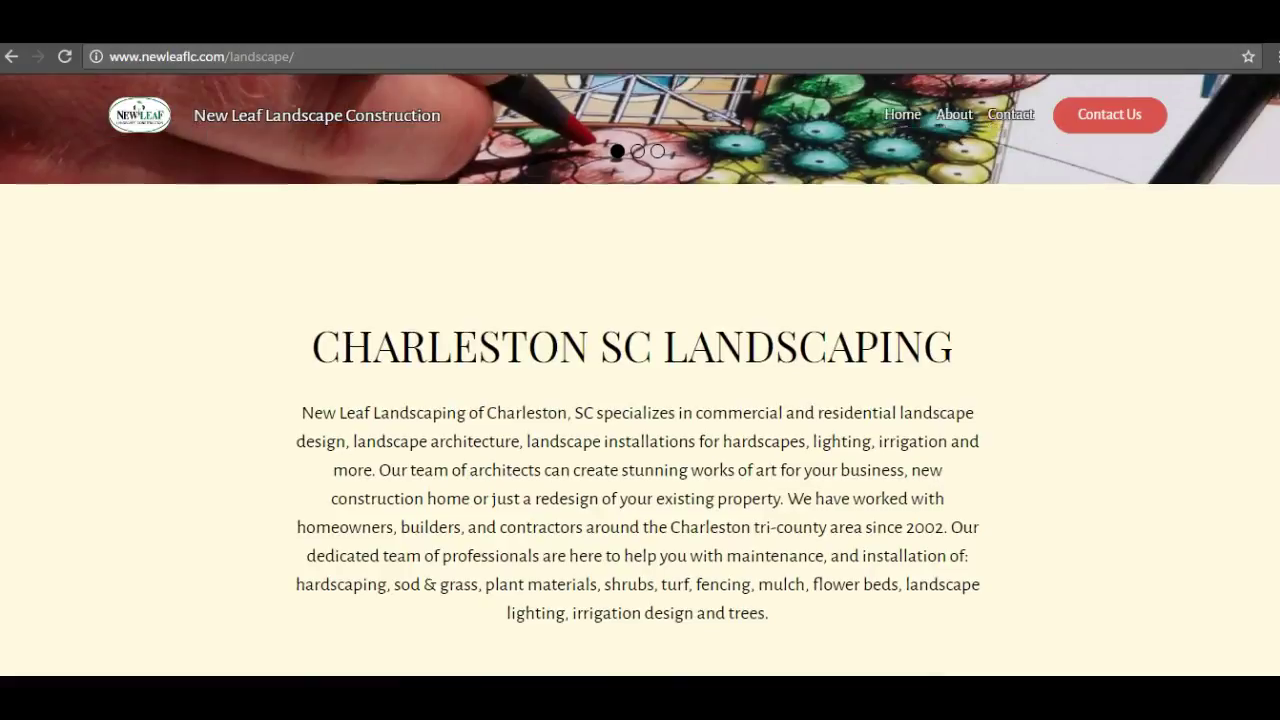
scroll(640, 385, down, 1)
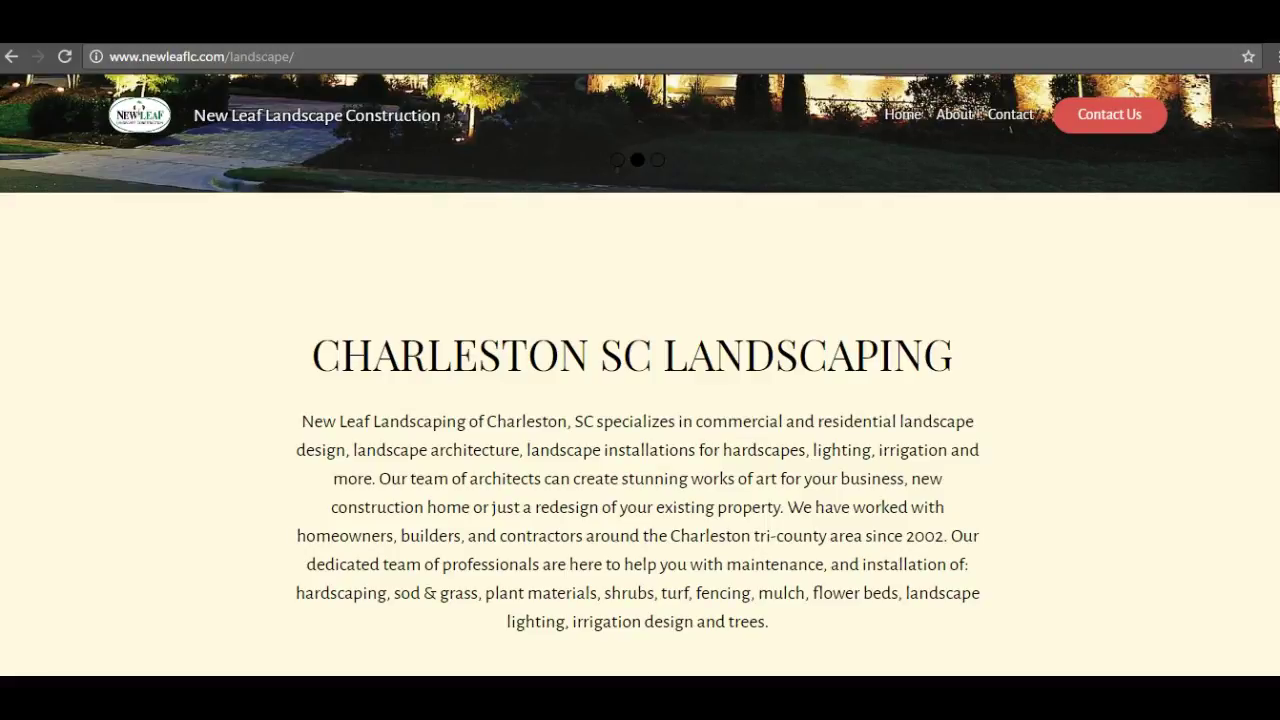
scroll(1272, 98, up, 5)
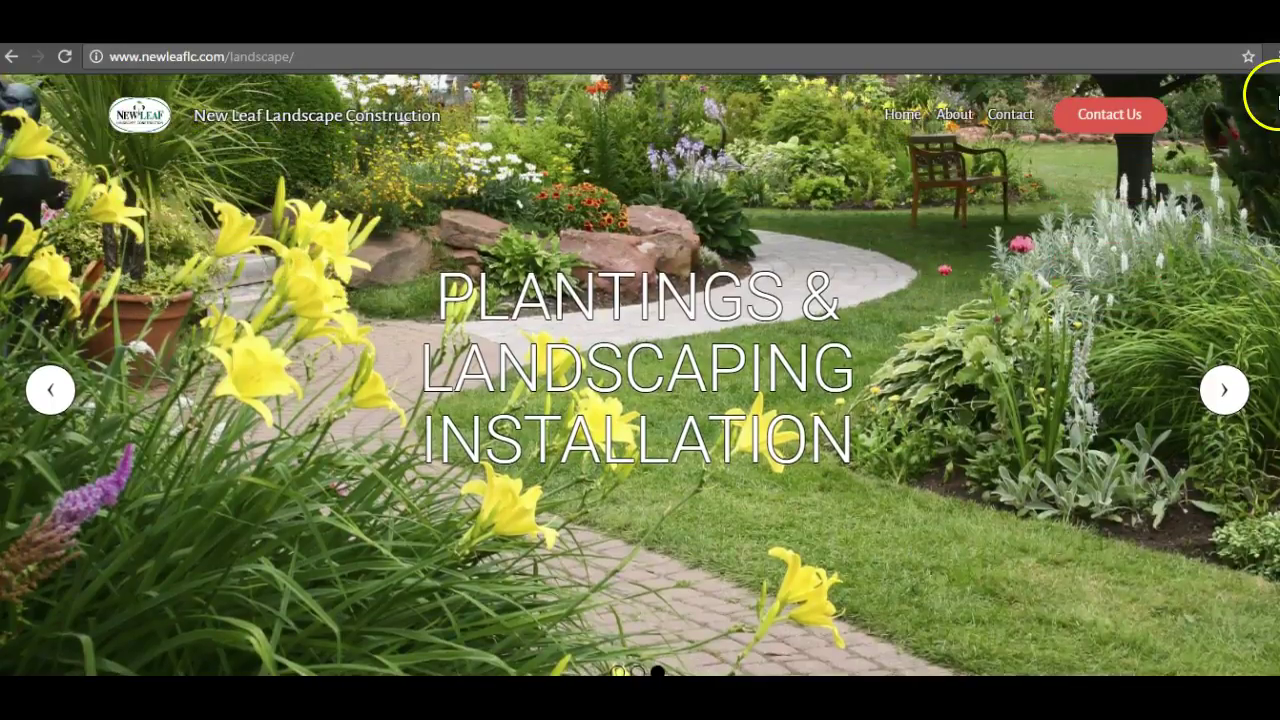
scroll(1272, 98, down, 5)
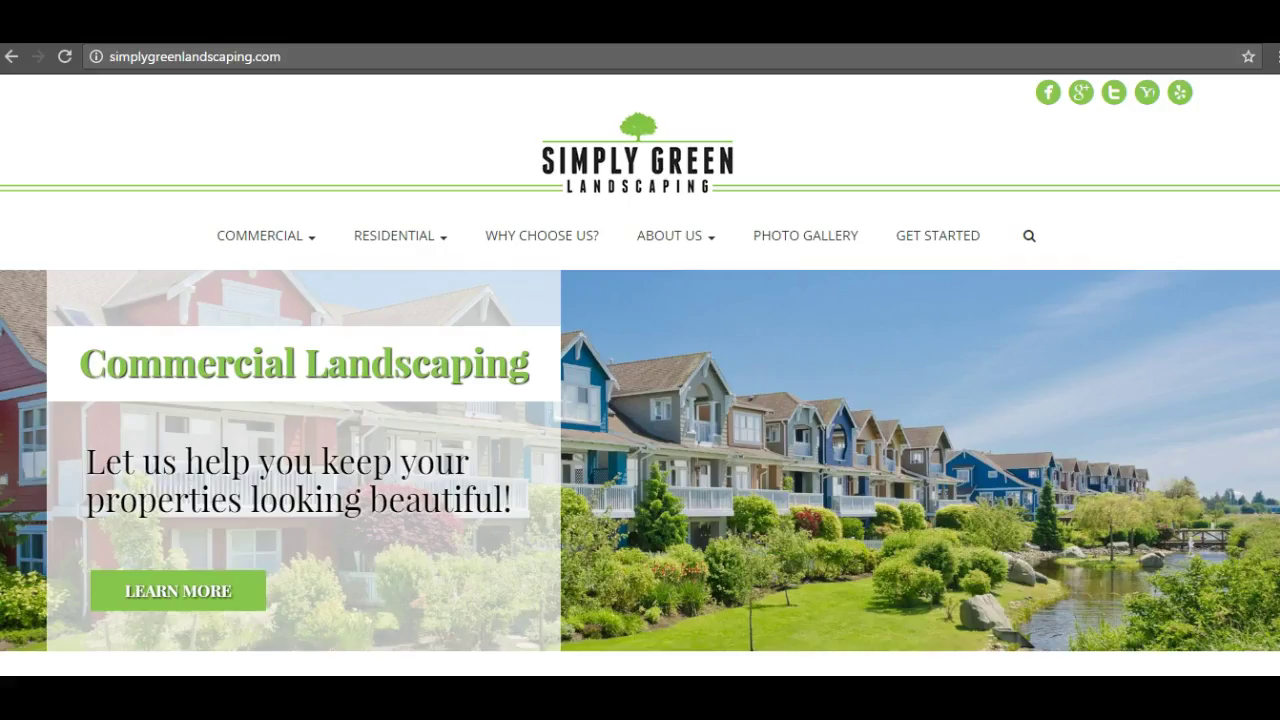
Highlight Simply Green's 'since 2007' intro paragraph, then go back to the 'landscaping charleston sc' results.
scroll(1240, 590, down, 1)
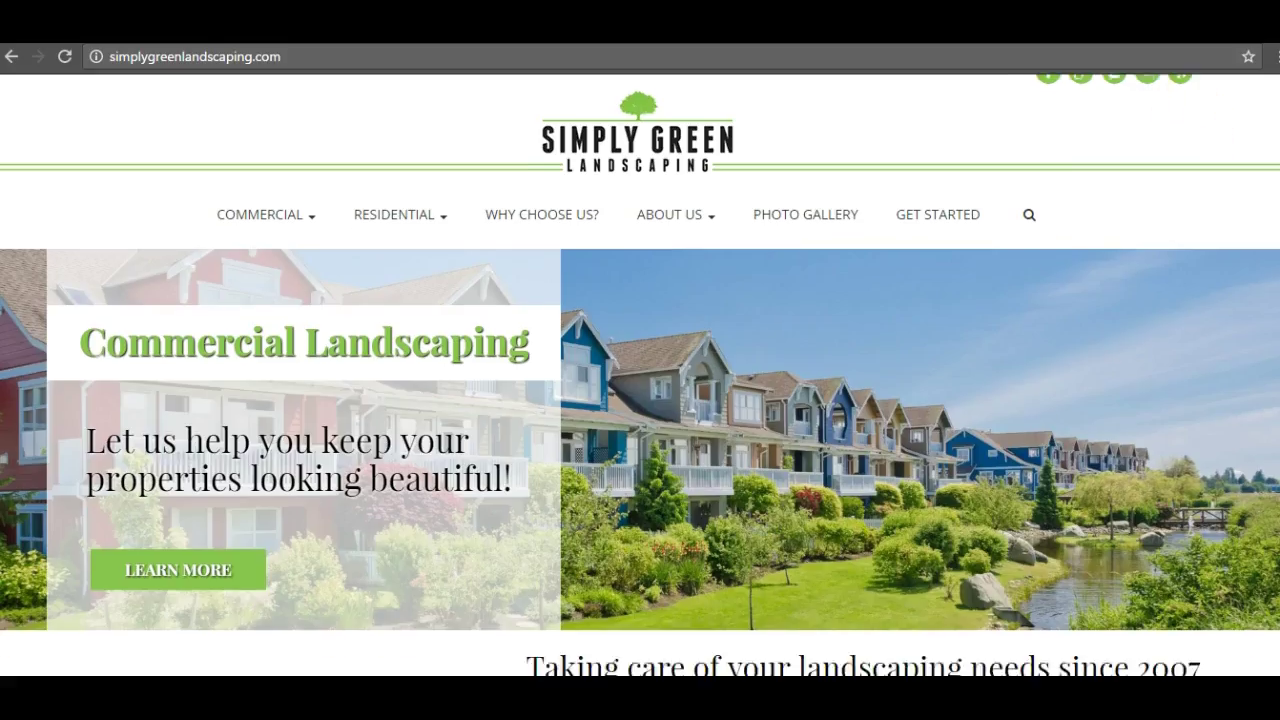
scroll(640, 374, down, 4)
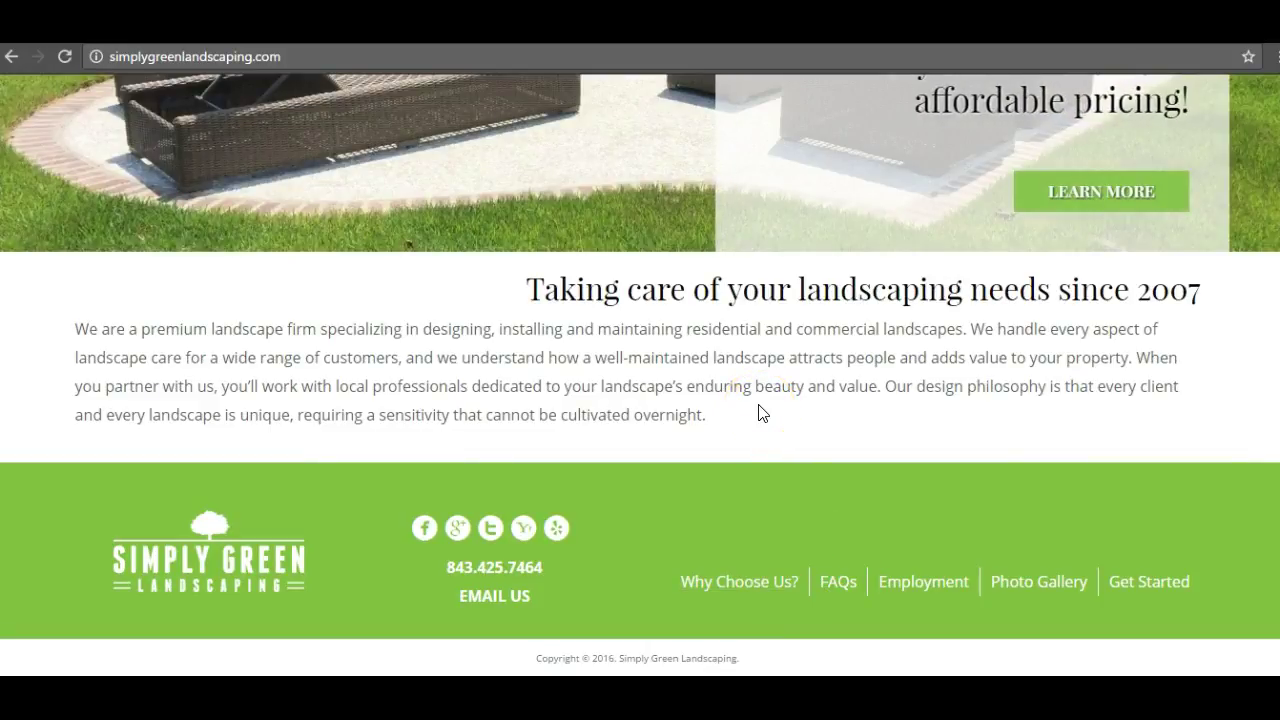
click(740, 425)
drag(740, 425, 491, 271)
click(980, 337)
scroll(1255, 214, up, 3)
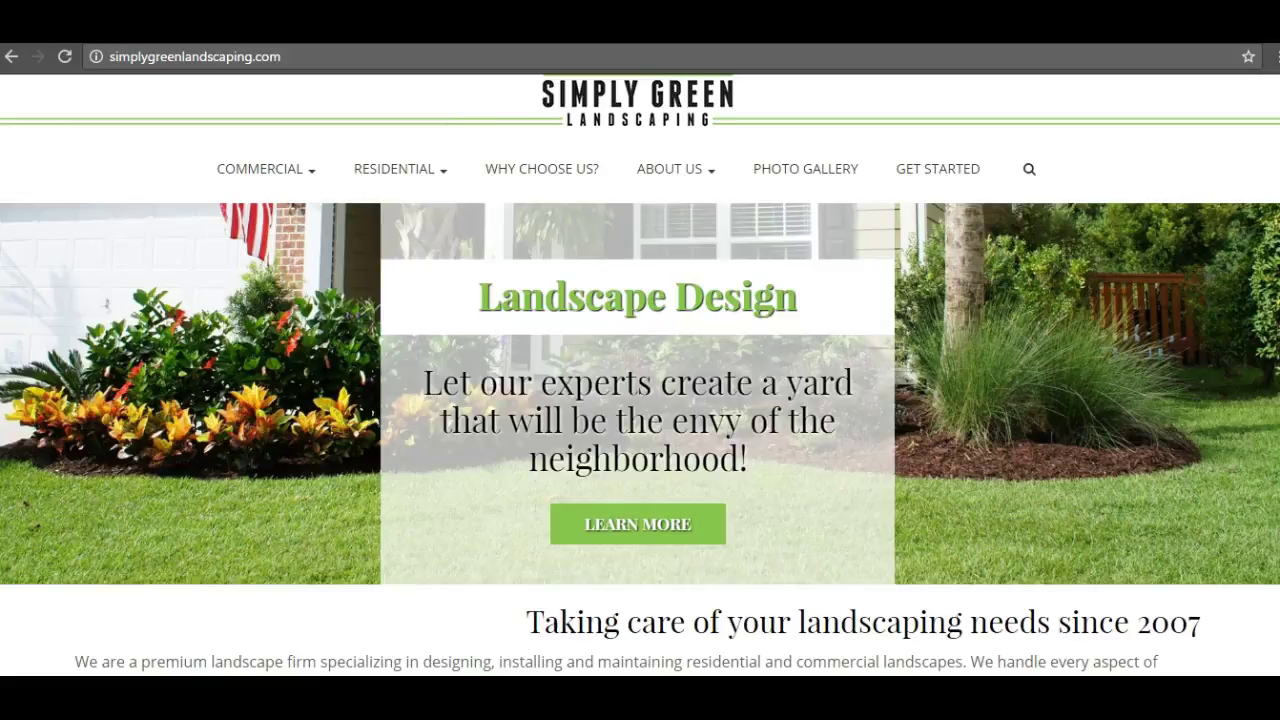
key(alt+Left)
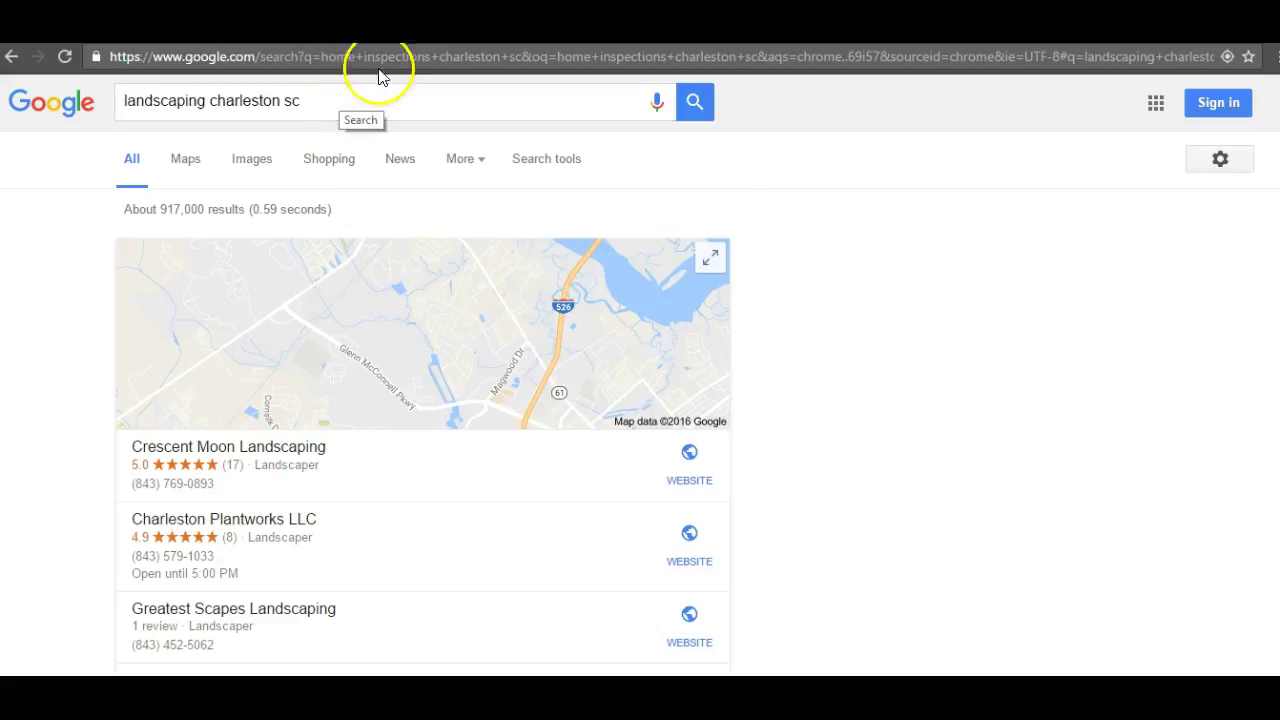
Check the Crescent Moon and Charleston Plantworks map listings, then switch to Whitespark's citation results.
scroll(1050, 200, down, 1)
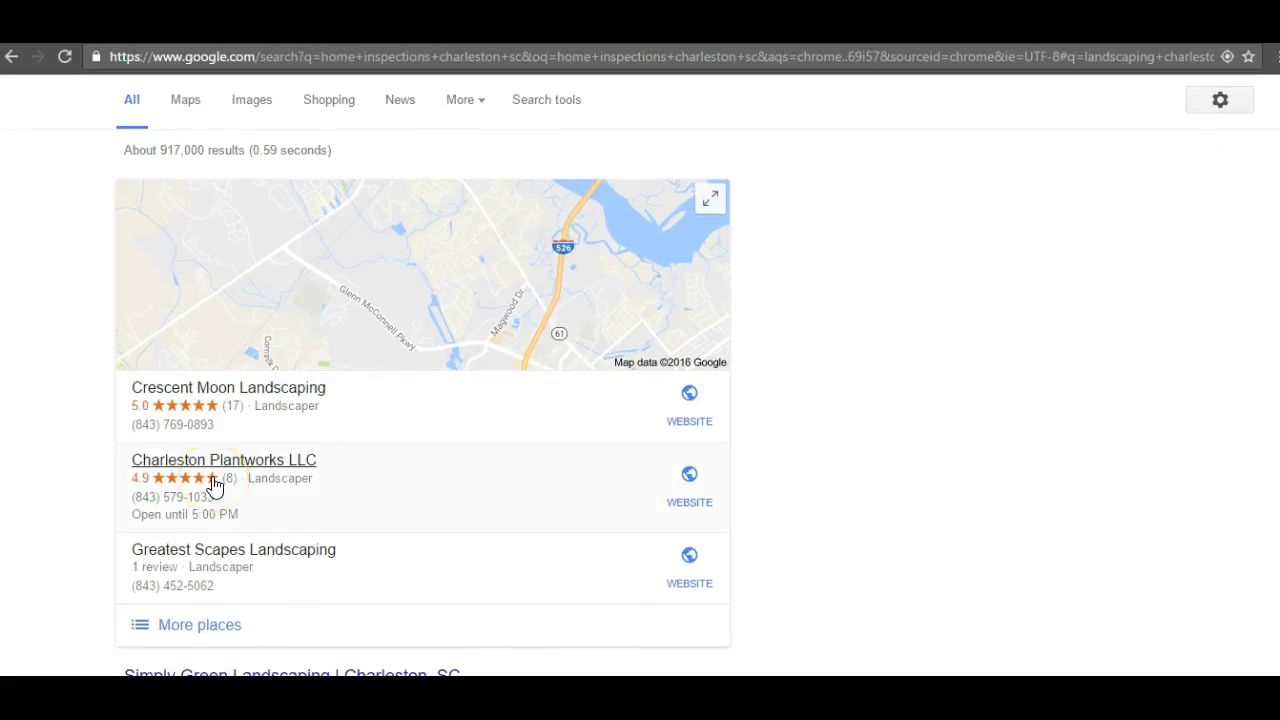
click(303, 432)
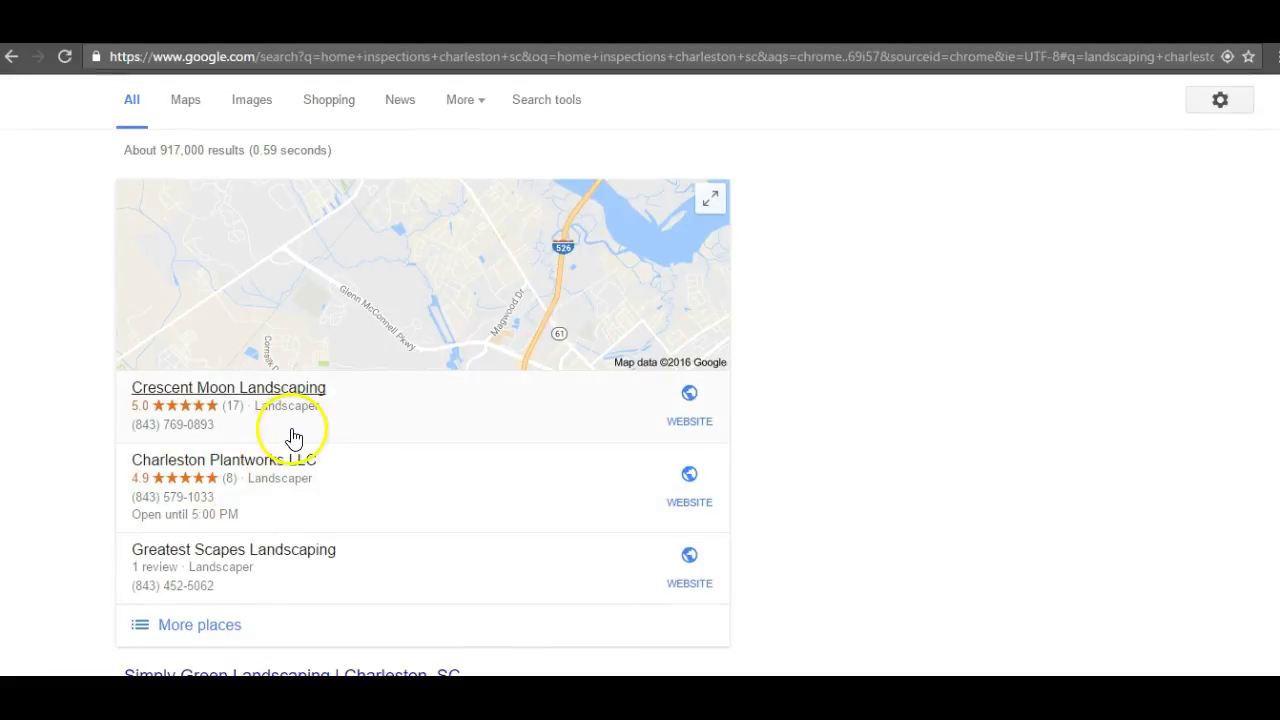
click(263, 430)
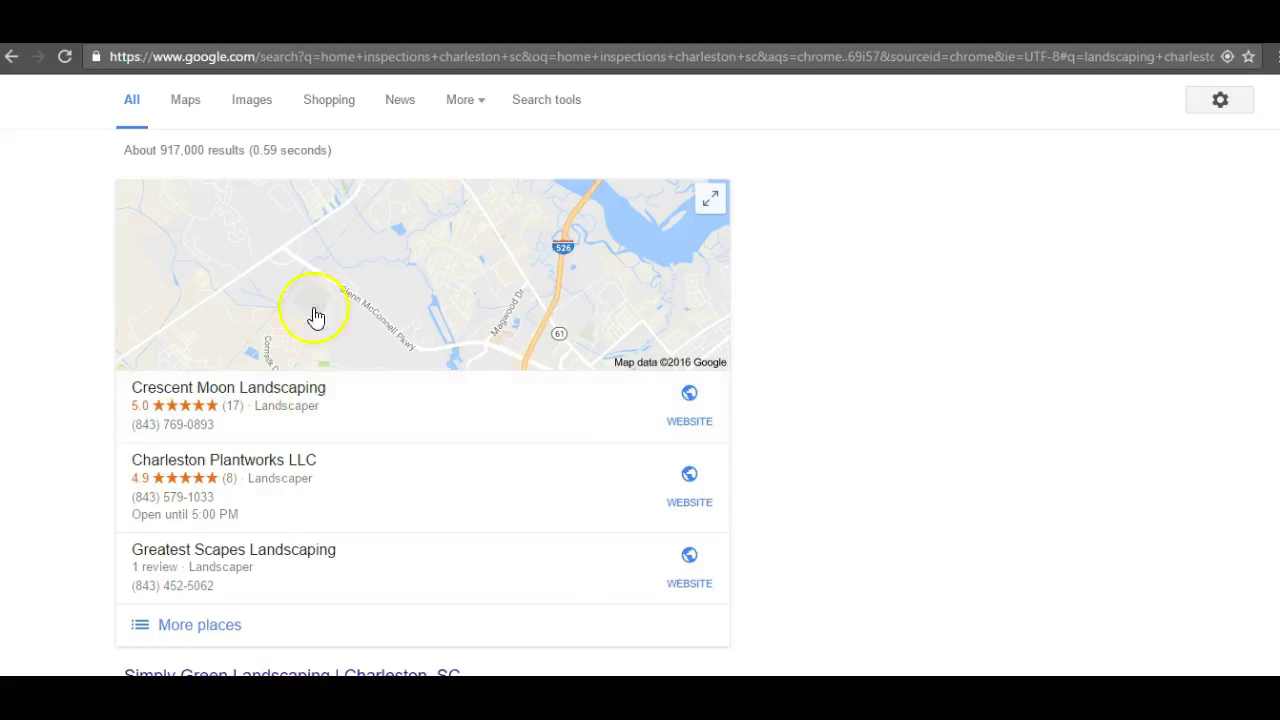
click(325, 445)
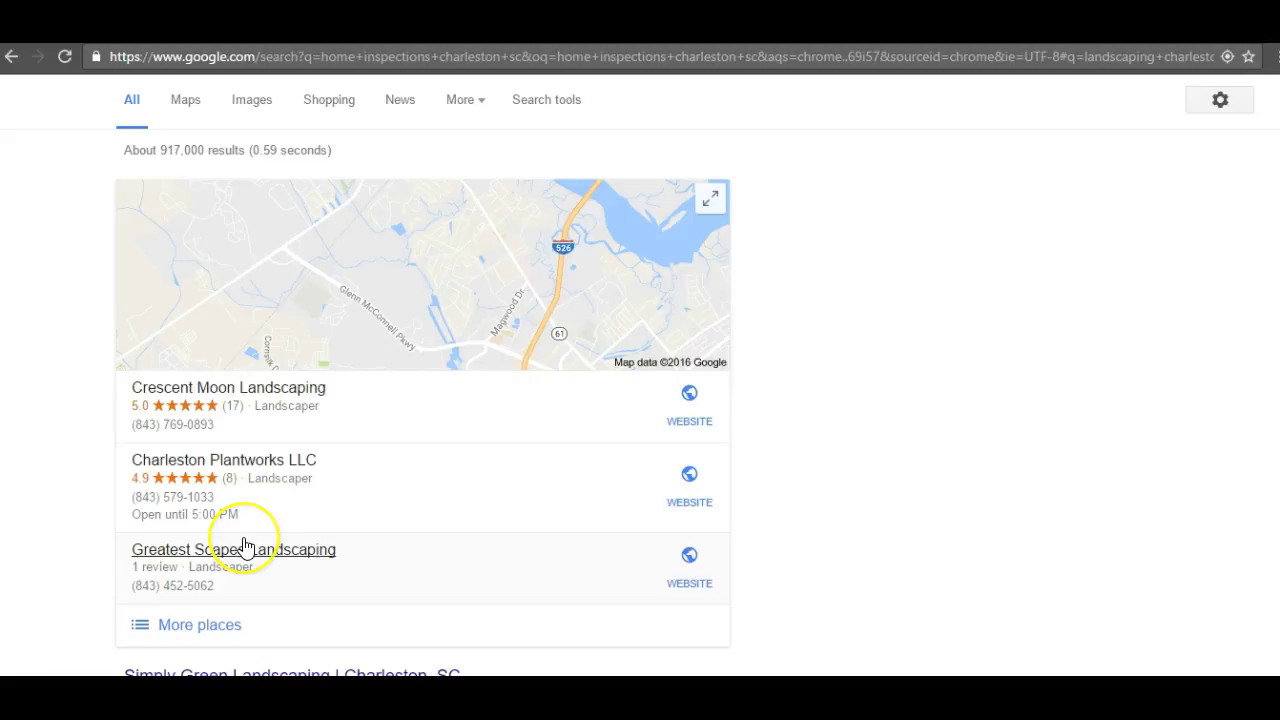
click(233, 513)
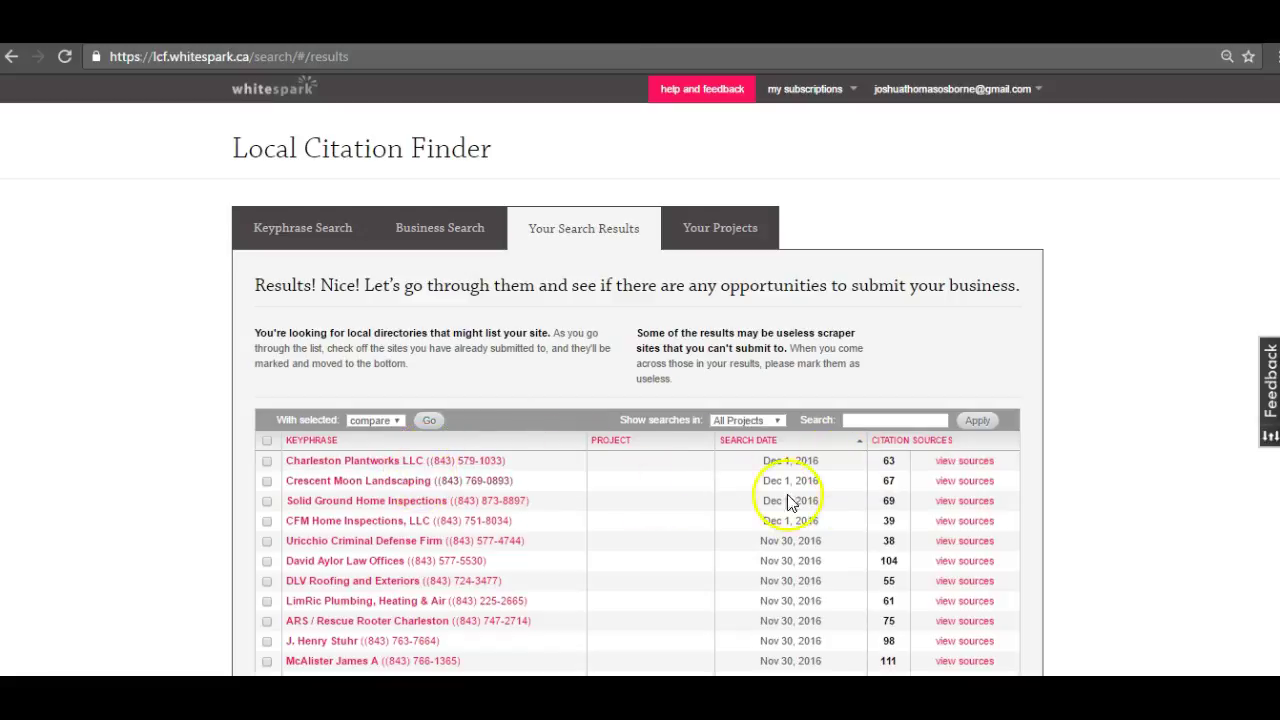
Return to the Google 'landscaping charleston sc' results tab after comparing the 63 and 67 citation counts.
key(ctrl+Tab)
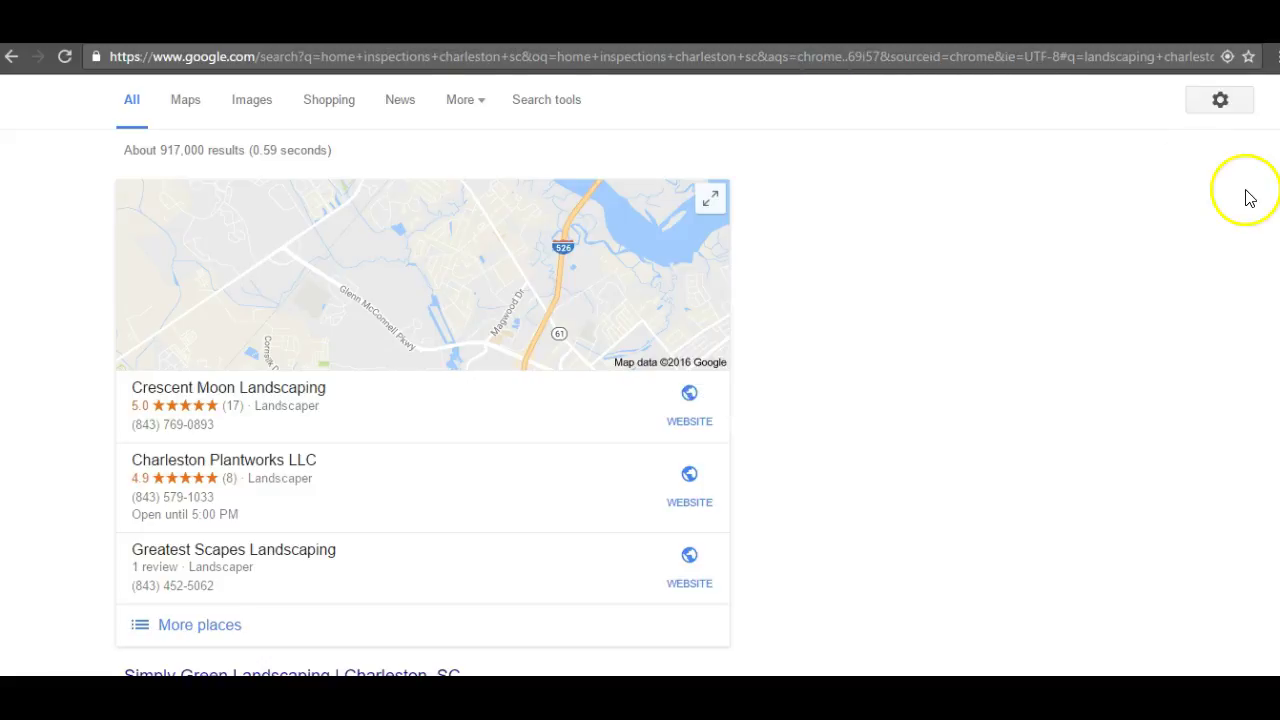
scroll(422, 370, down, 4)
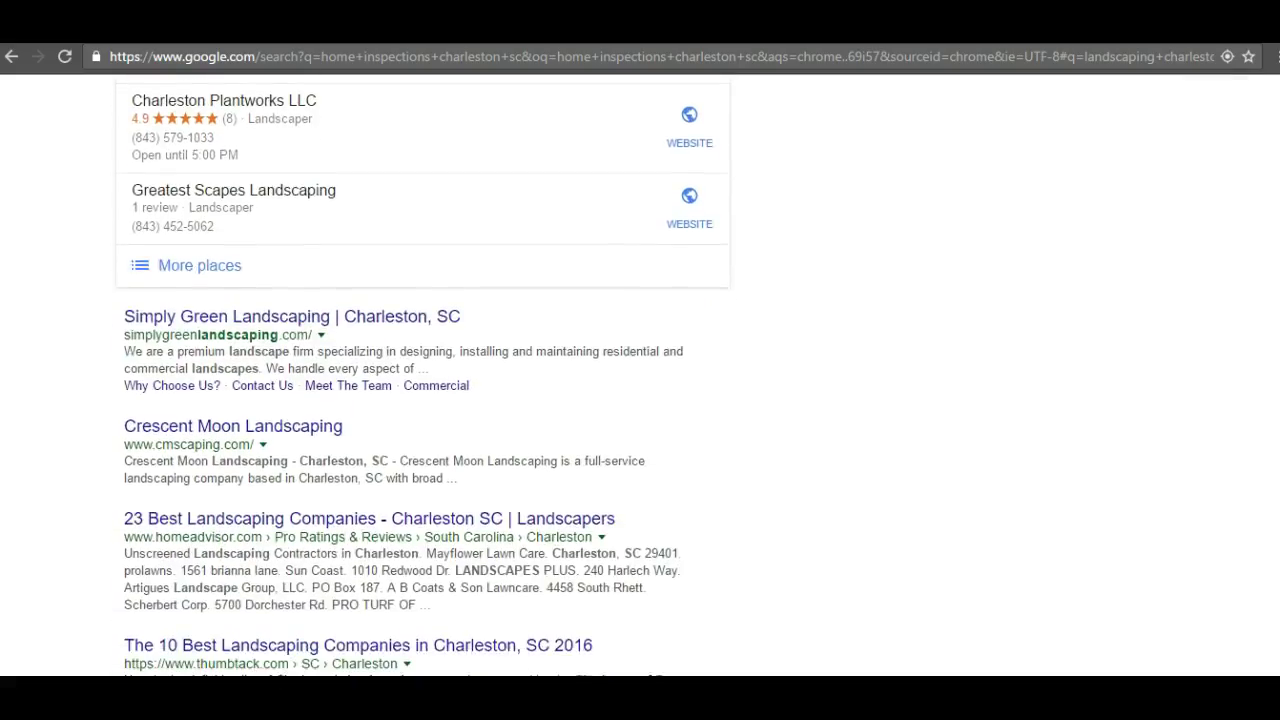
scroll(422, 370, down, 1)
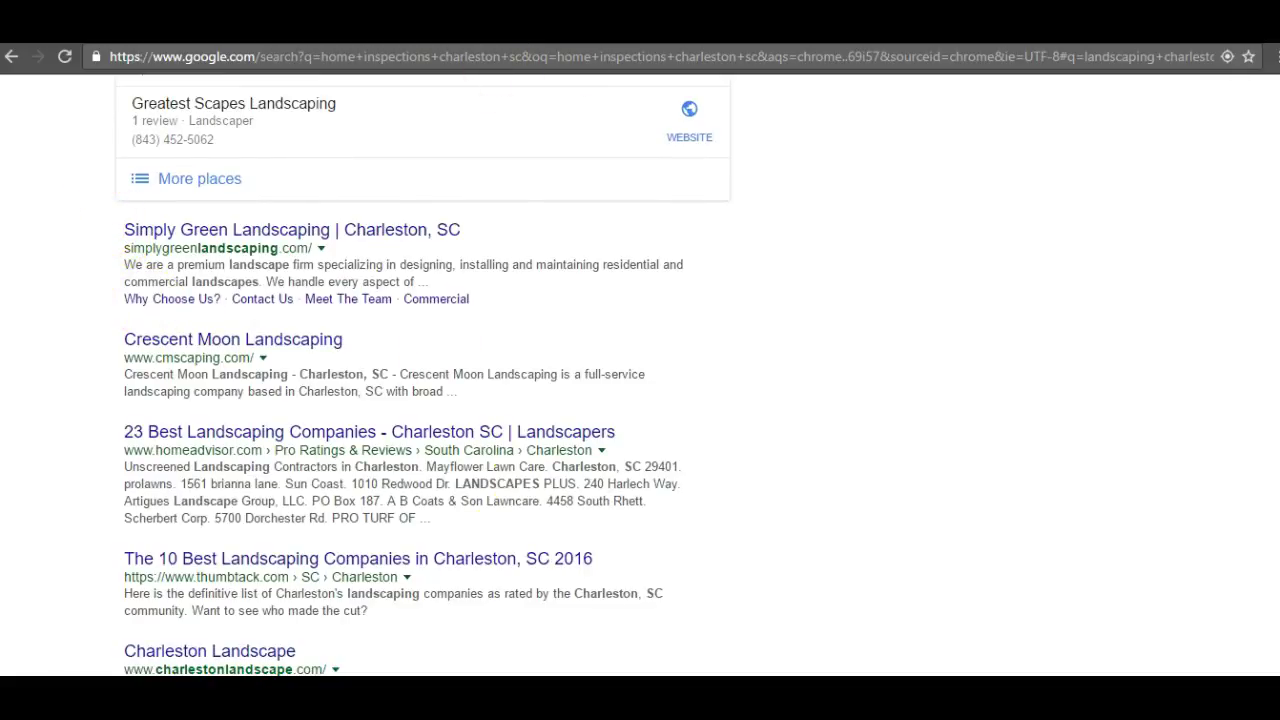
drag(126, 248, 849, 477)
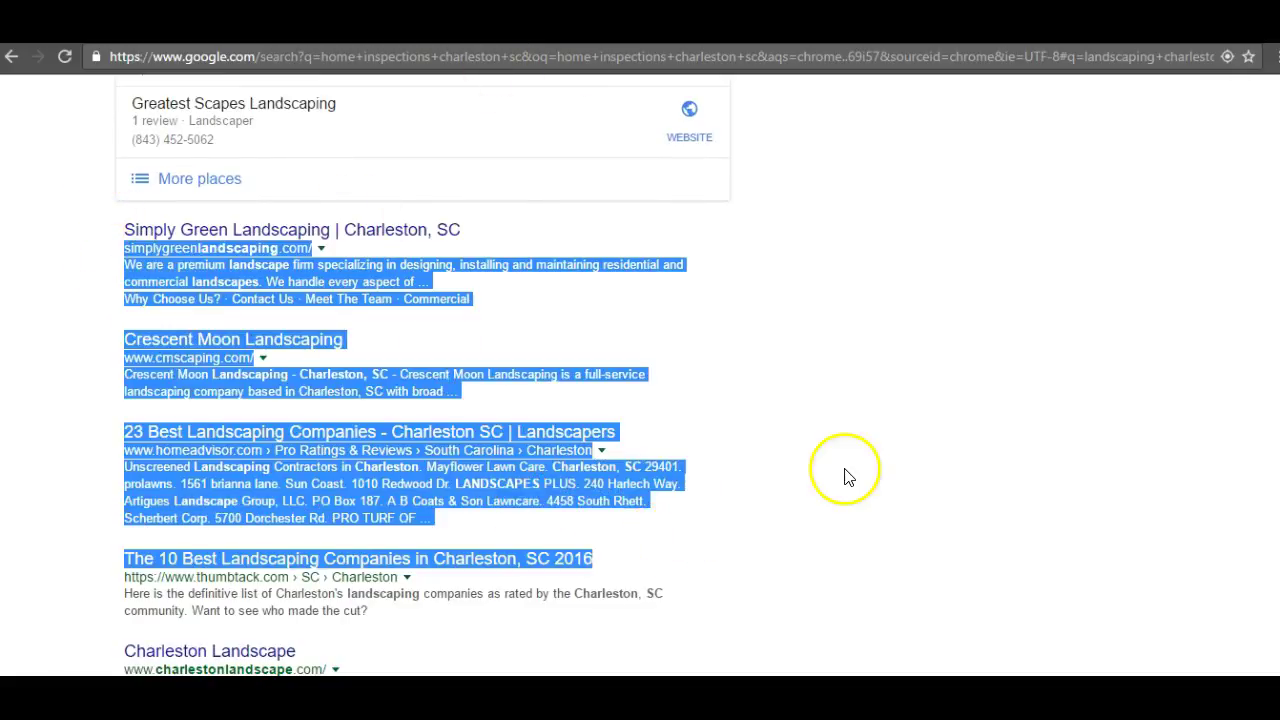
click(306, 281)
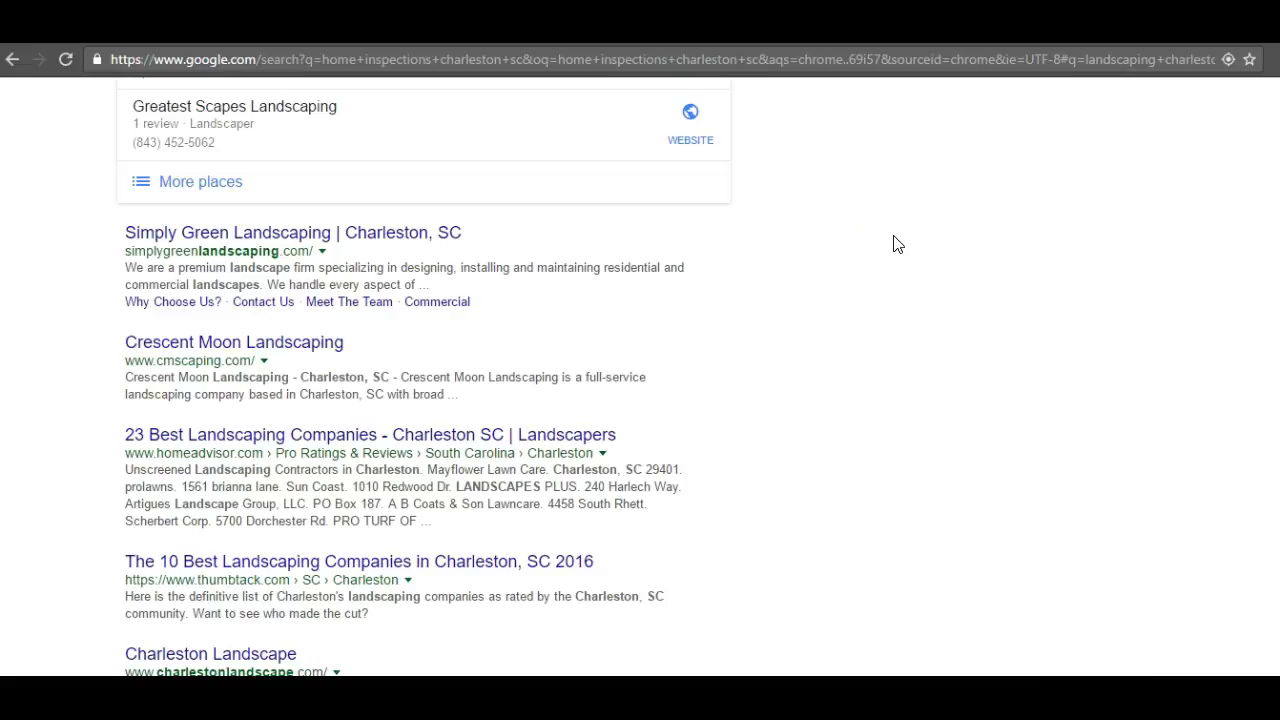
Switch to the Ahrefs tab and review newleaflc.com's backlink metrics overview.
click(710, 25)
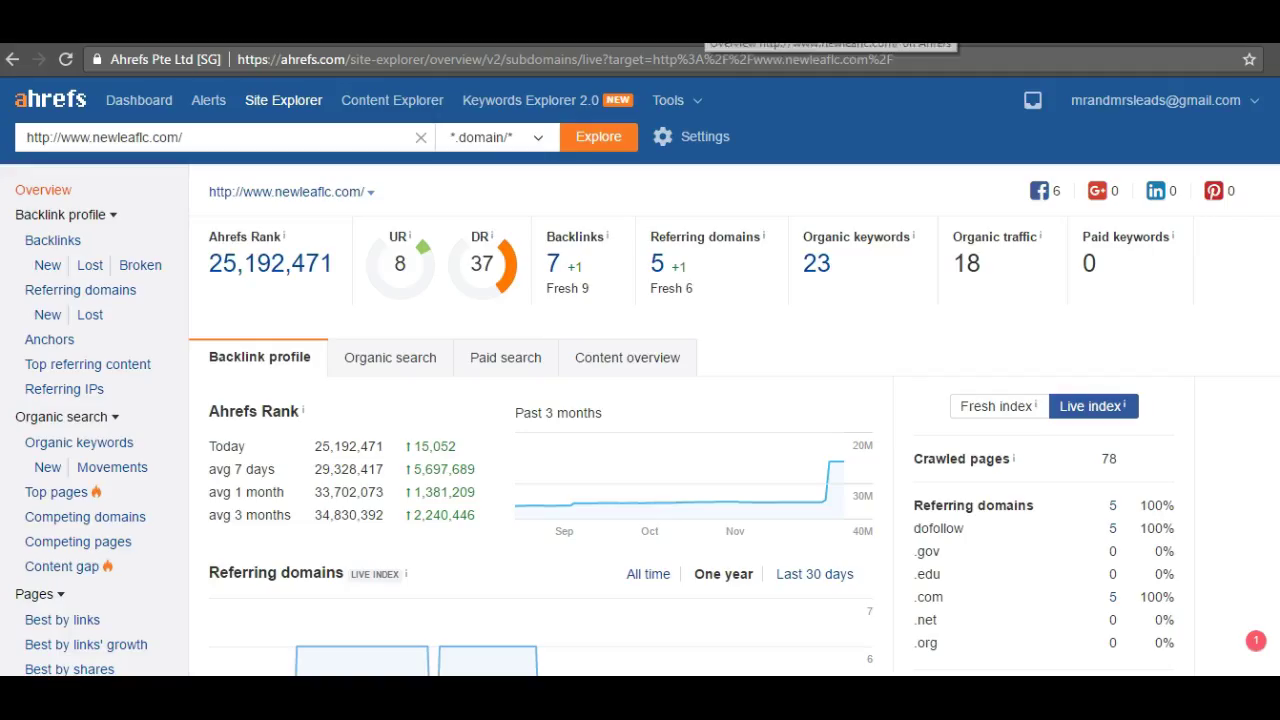
mouse_move(759, 518)
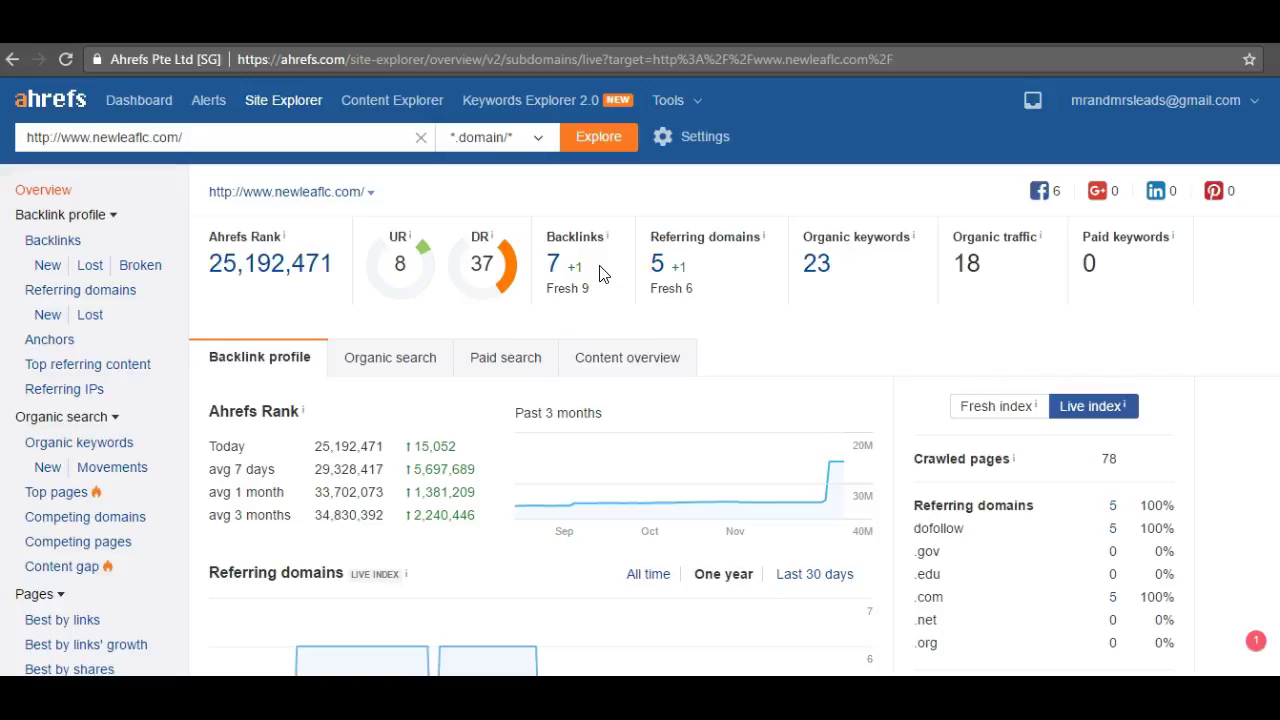
scroll(1050, 572, down, 6)
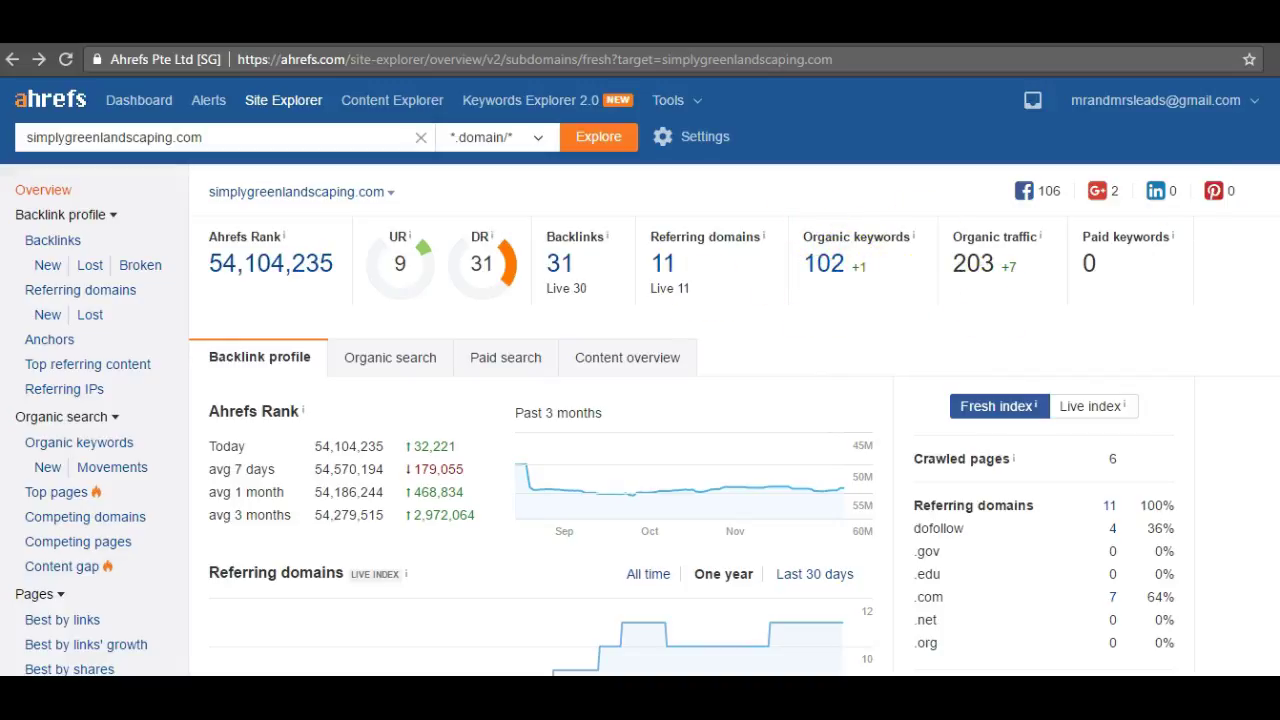
Scroll through simplygreenlandscaping.com's backlink profile in the Ahrefs overview.
scroll(640, 376, down, 2)
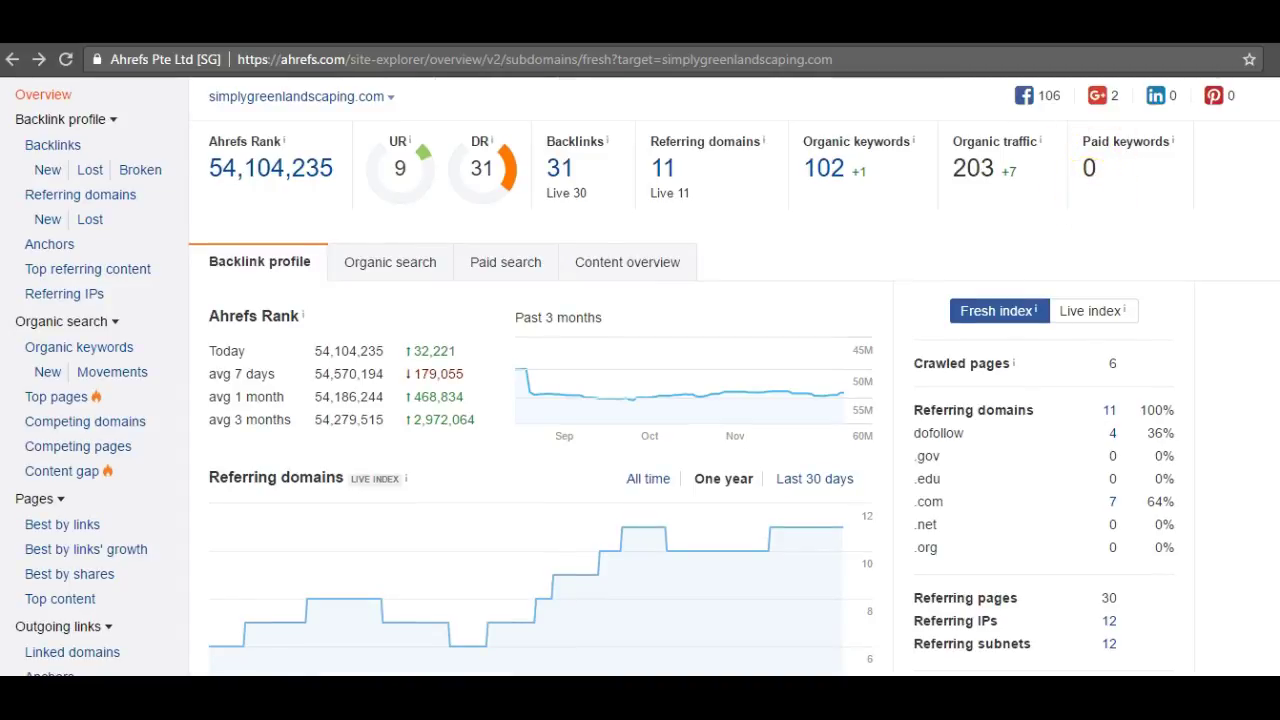
scroll(1088, 200, down, 1)
scroll(640, 376, down, 2)
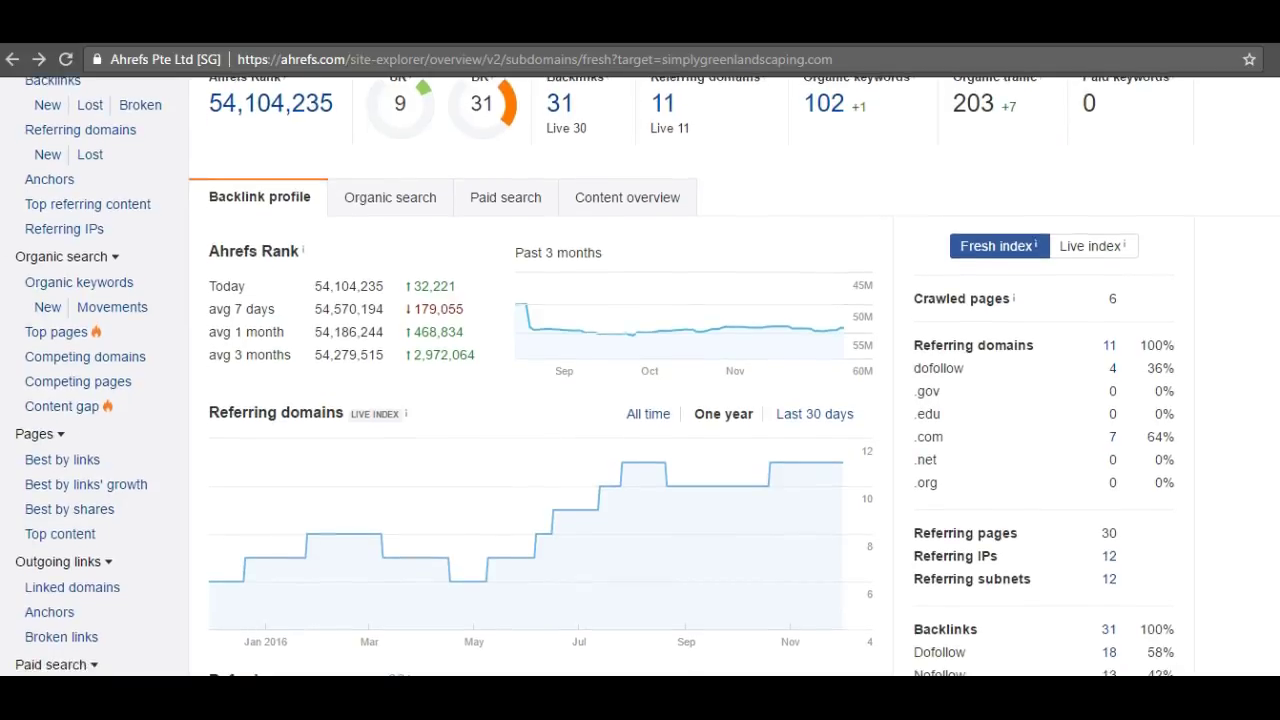
scroll(640, 376, down, 5)
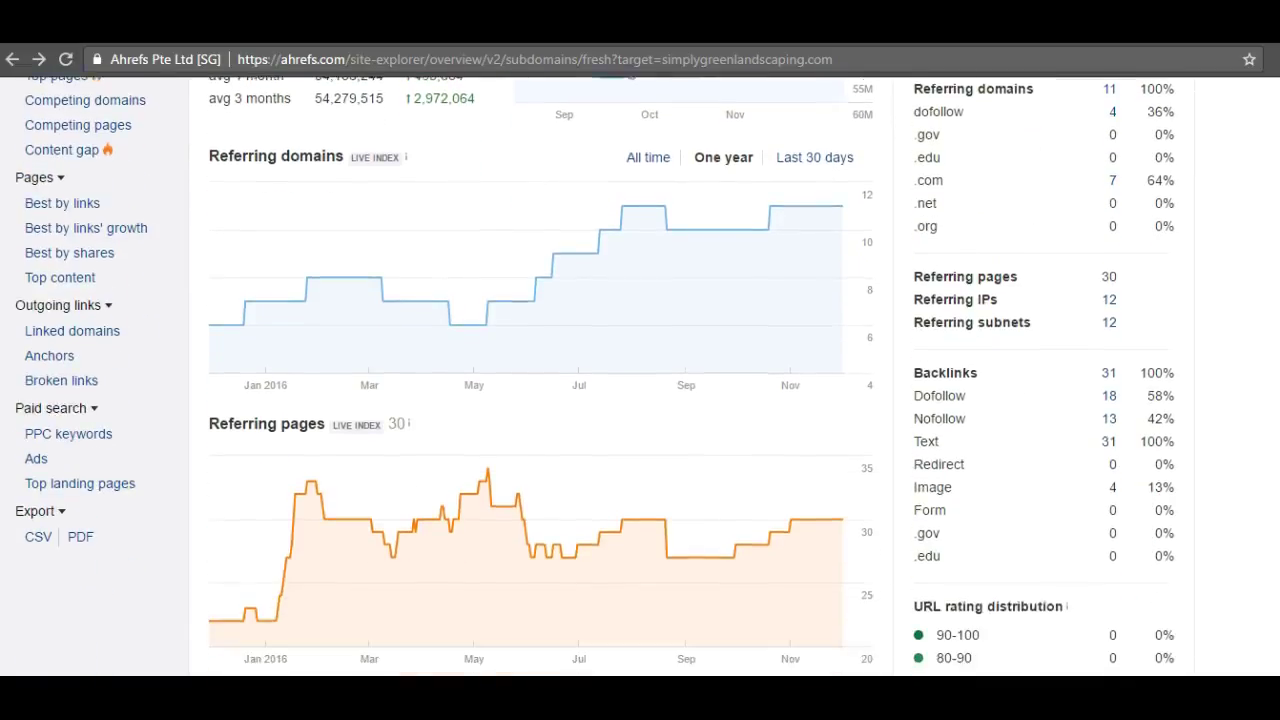
scroll(898, 576, up, 1)
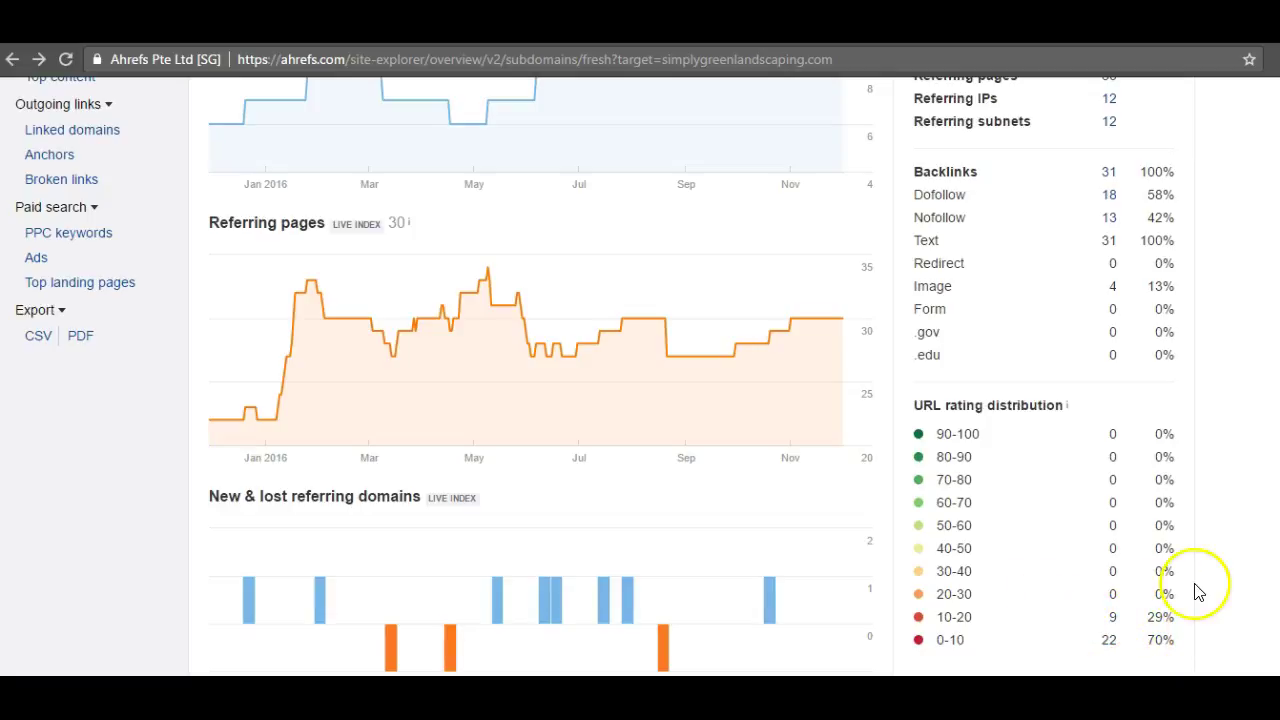
scroll(640, 400, down, 3)
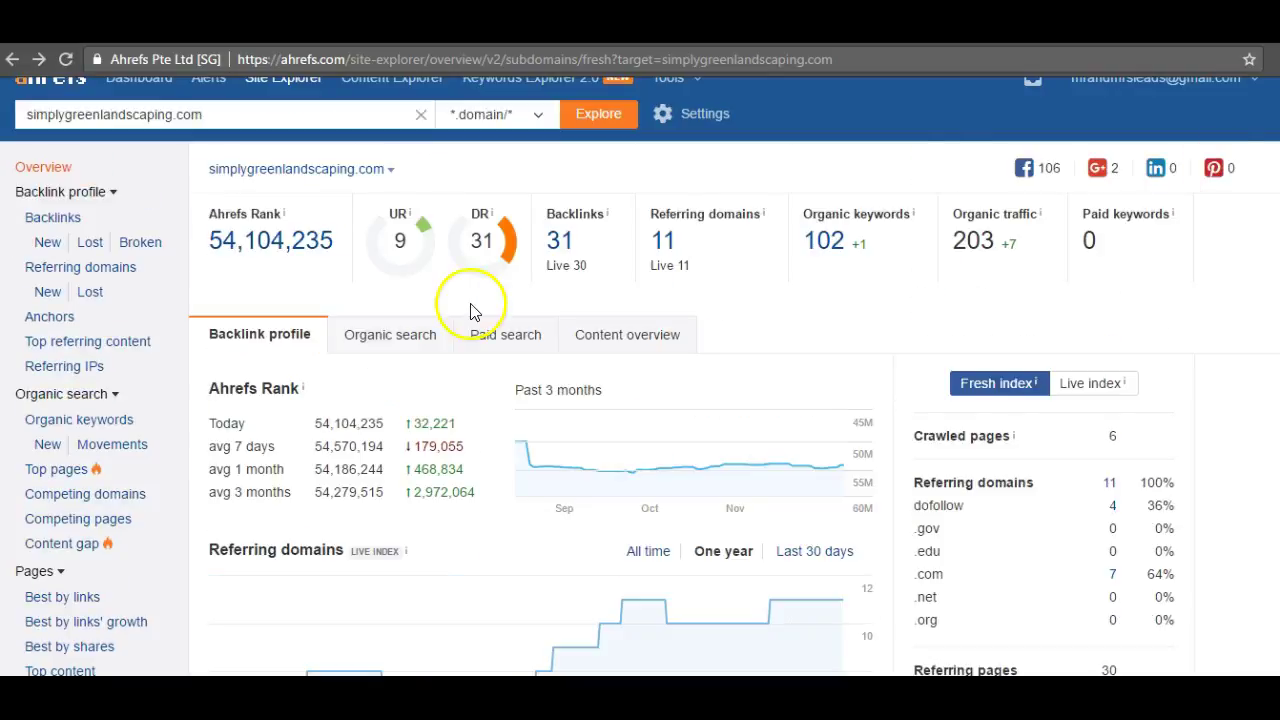
Show the Organic search data with the keyword position heatmap and top keywords, then jump to the top.
click(415, 340)
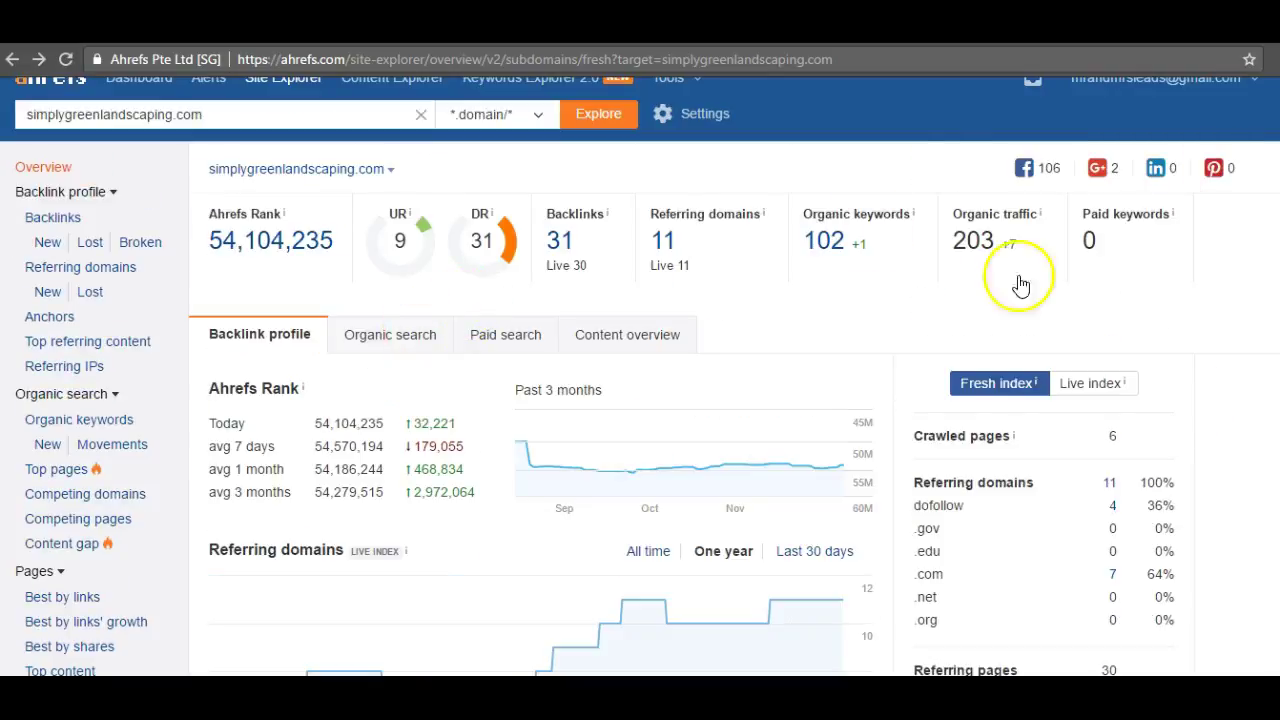
scroll(640, 400, down, 10)
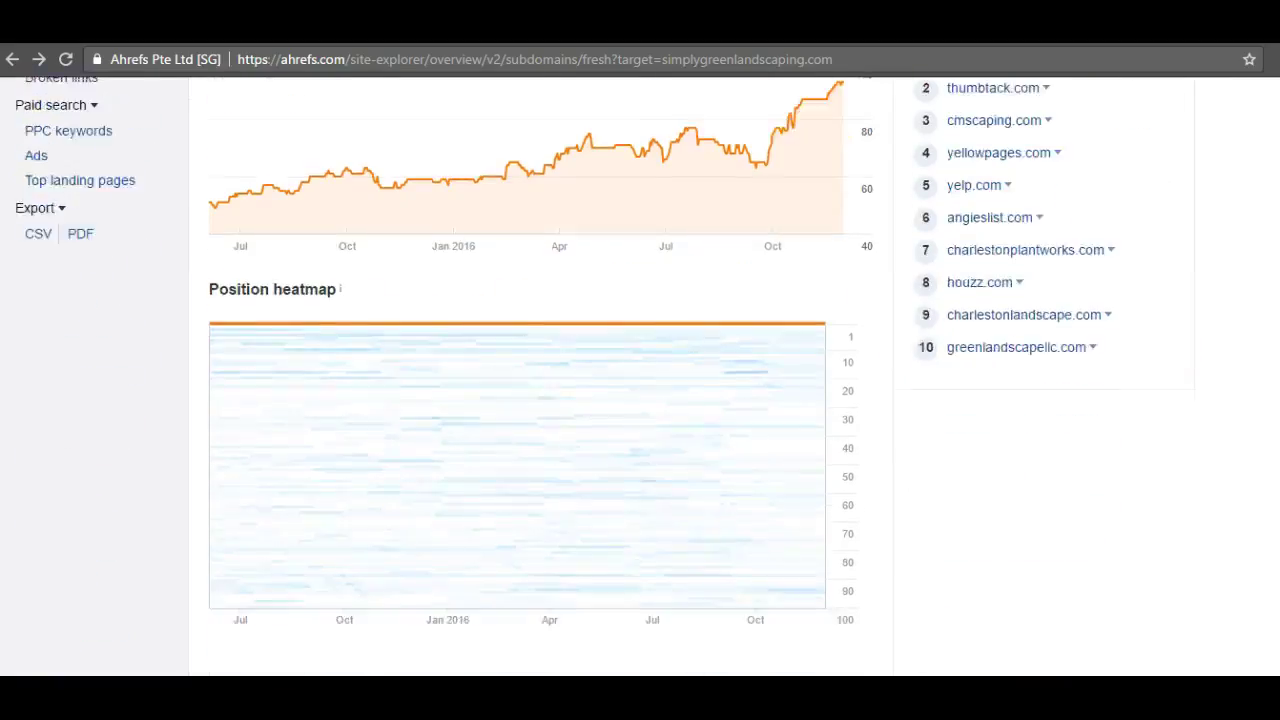
scroll(640, 400, down, 1)
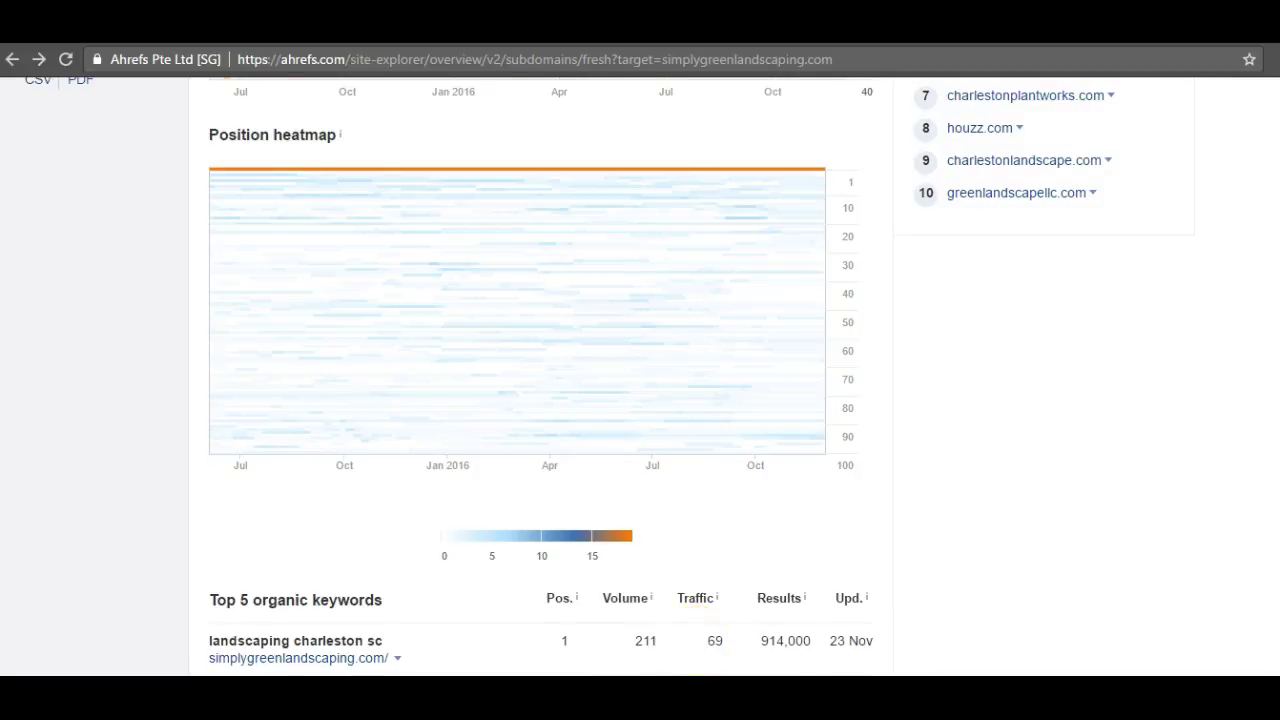
key(Home)
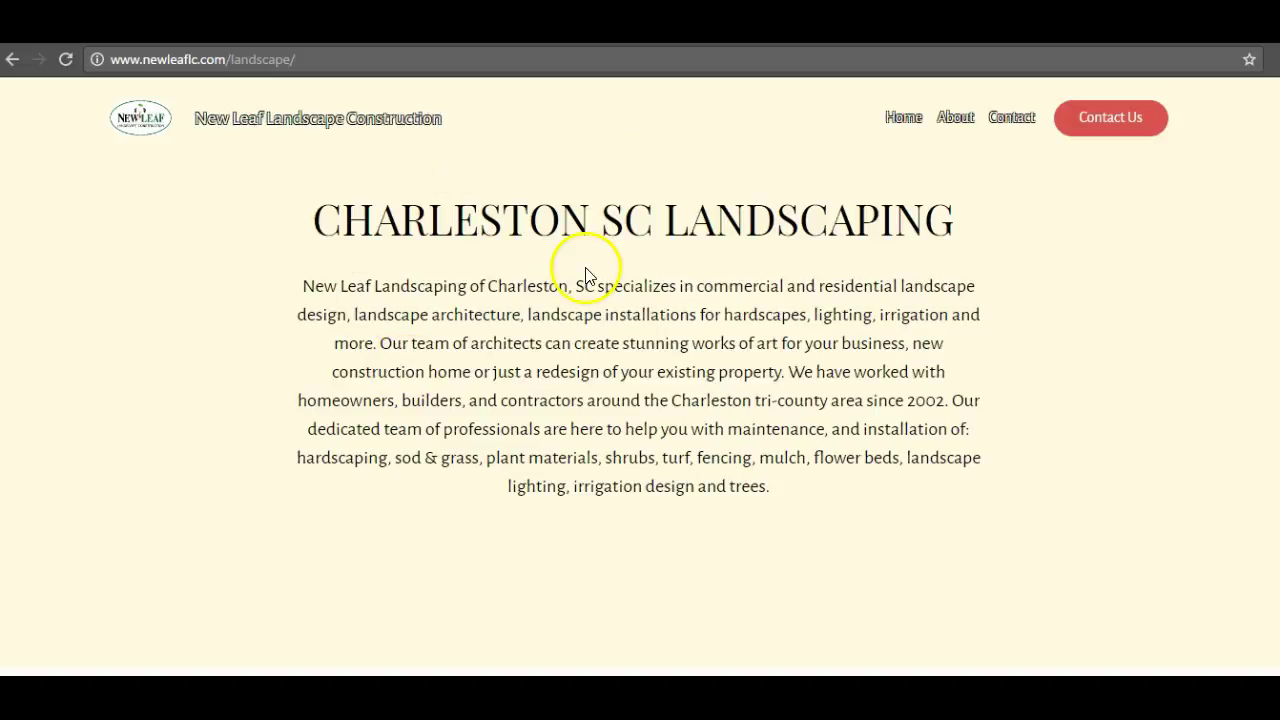
Scroll to the top of the New Leaf page and switch to the Whitespark citation results tab.
scroll(1190, 180, up, 5)
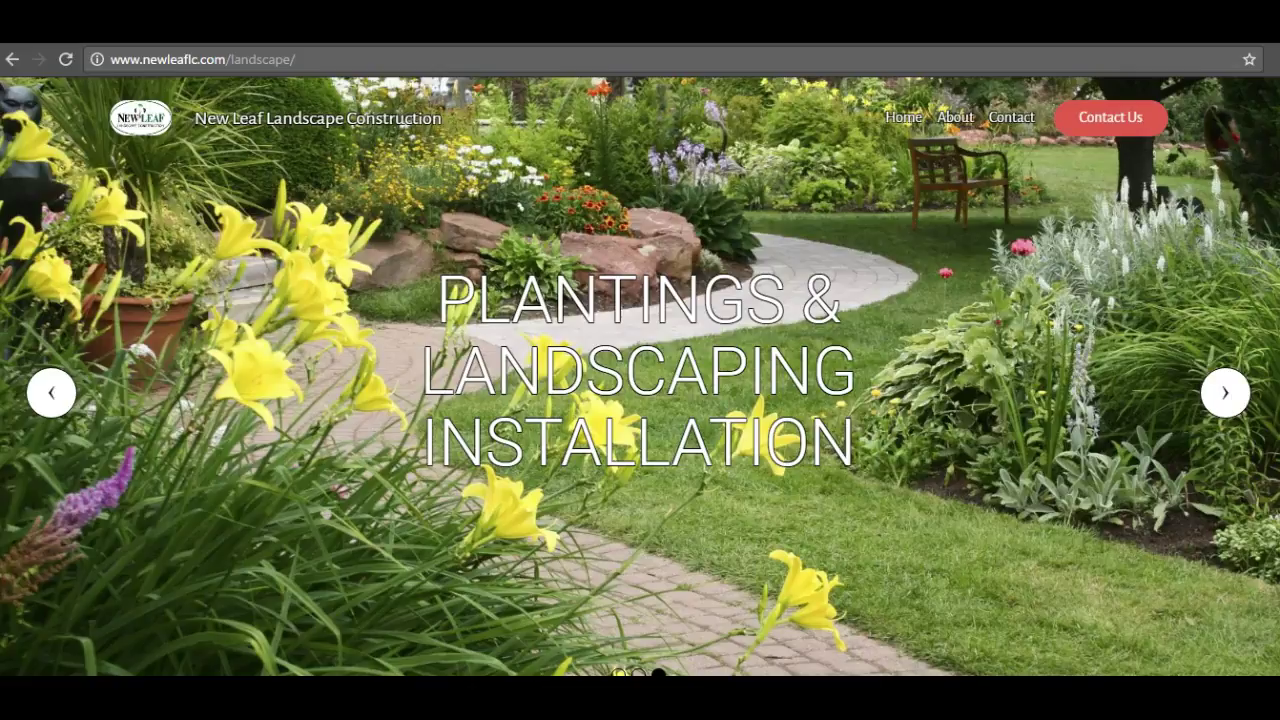
key(ctrl+Tab)
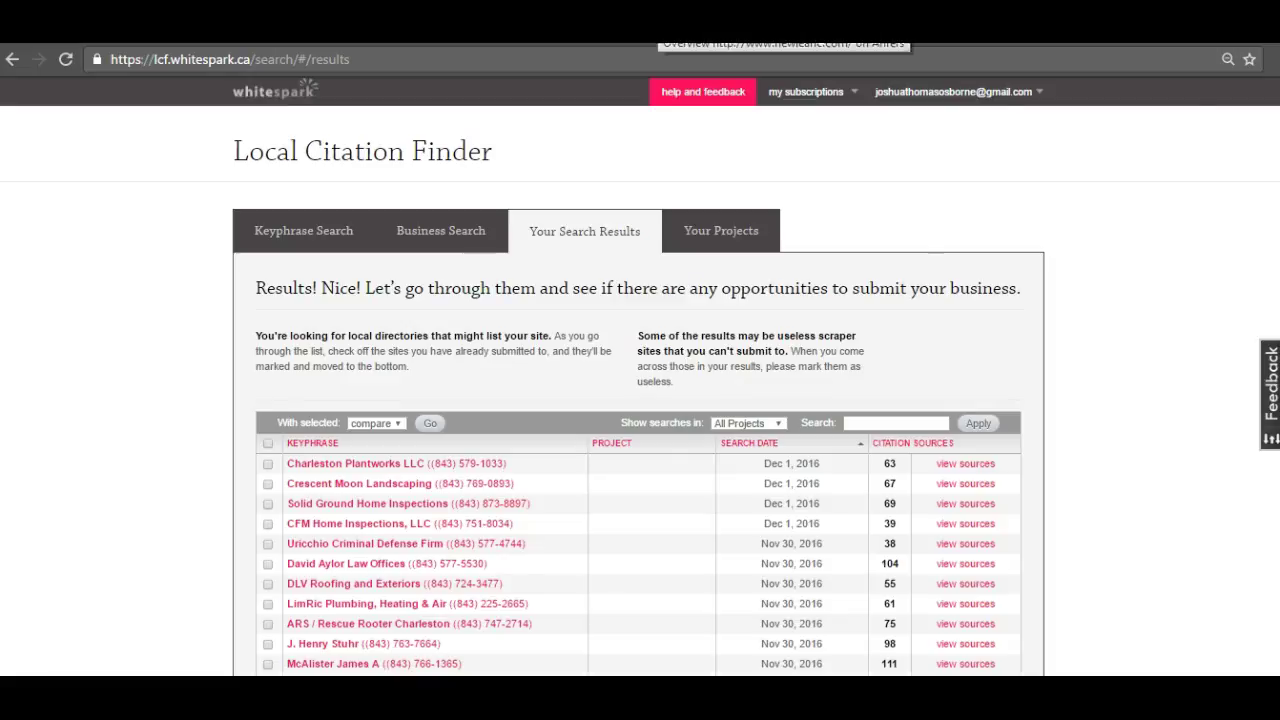
Switch back through the Ahrefs overview and the New Leaf page tabs.
click(619, 44)
scroll(640, 376, up, 10)
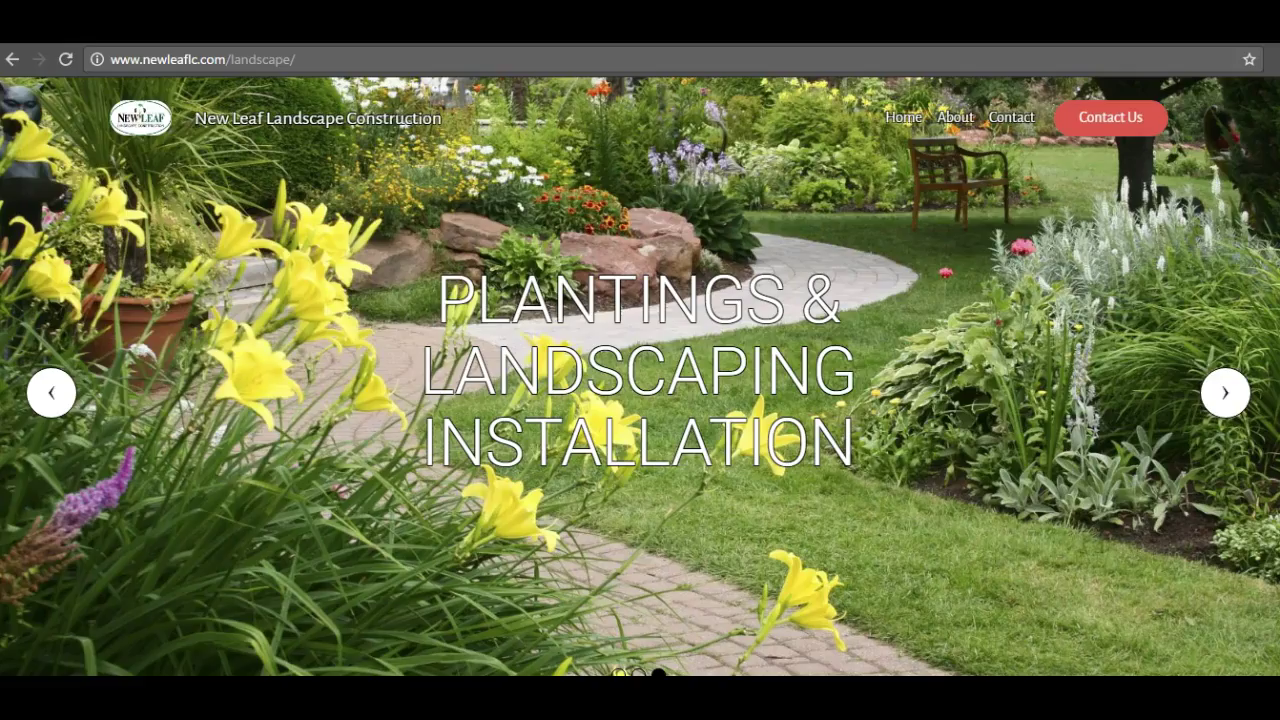
click(361, 421)
Bring the Notepad contact note to the front and place the cursor after the phone number.
click(922, 625)
click(1068, 550)
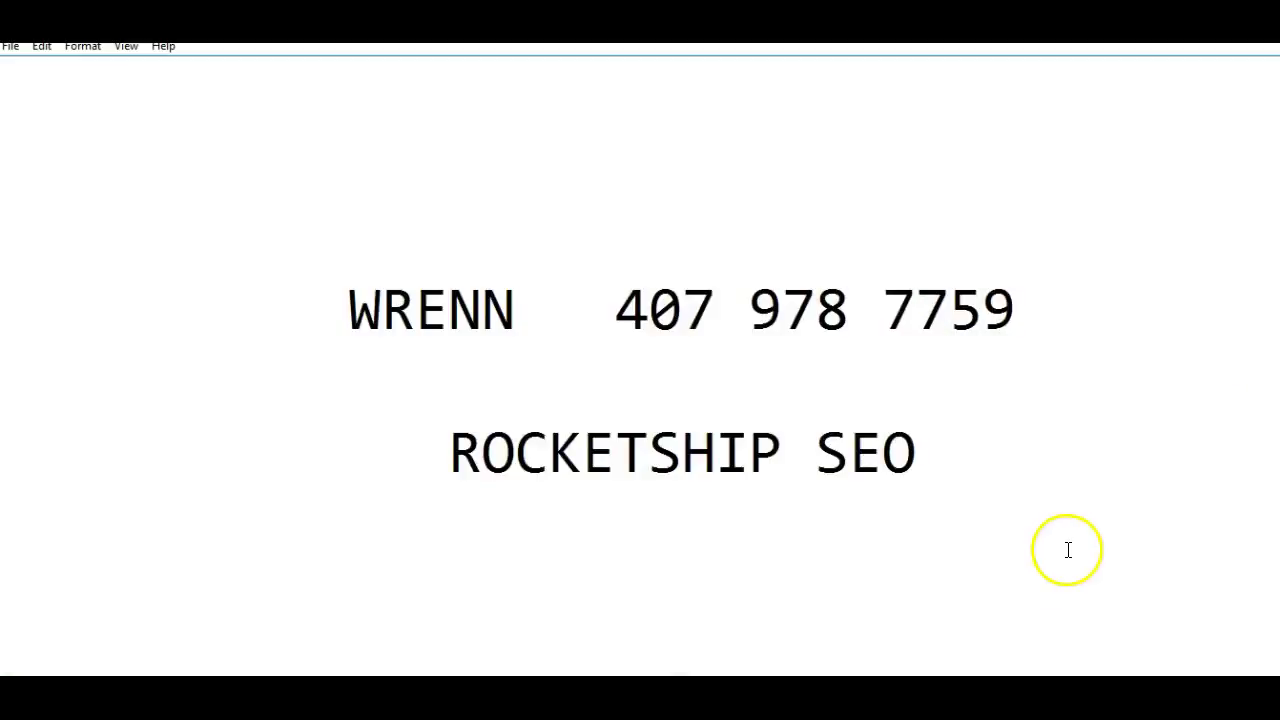
click(679, 342)
click(700, 337)
click(1029, 326)
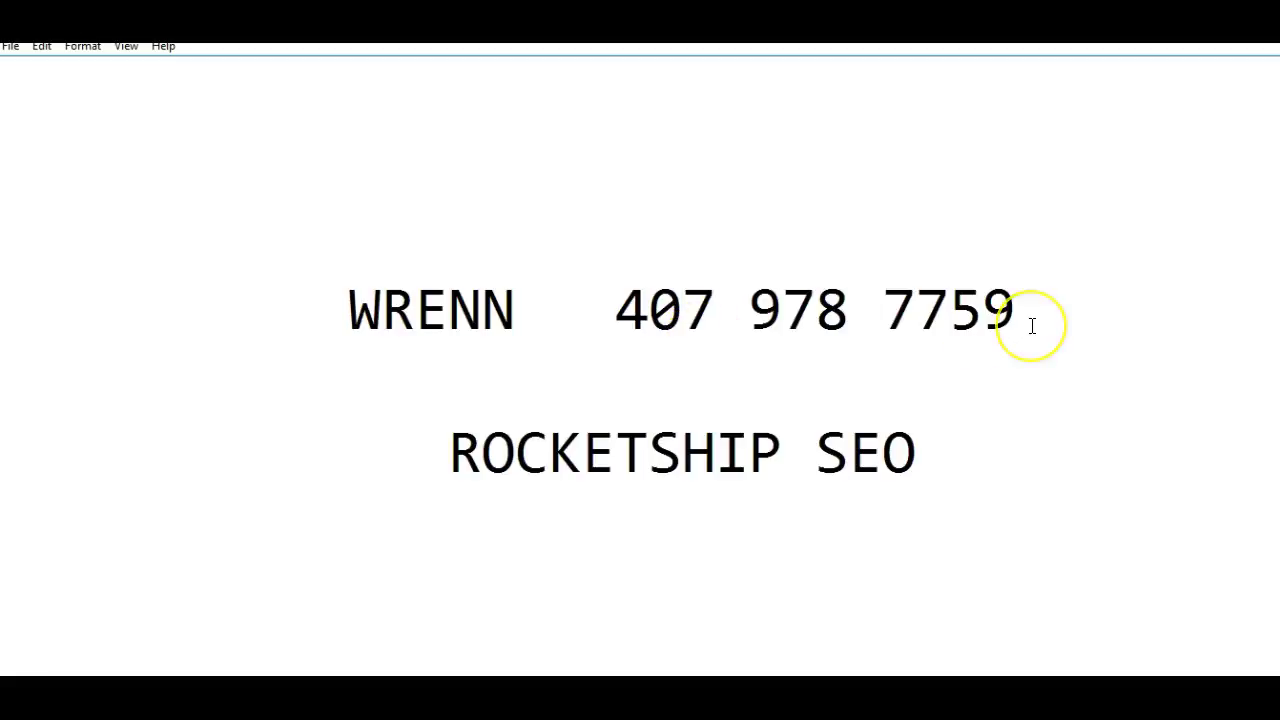